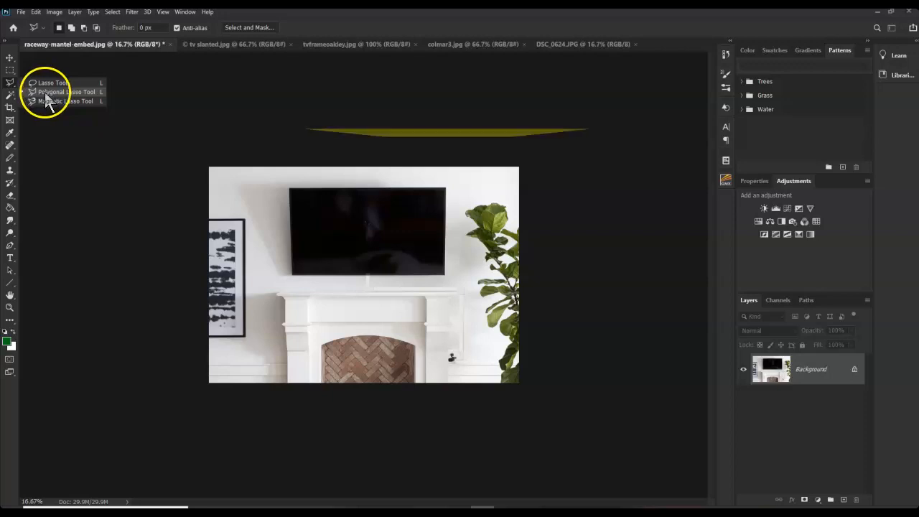
Select the black screen area of the wall-mounted TV with the Polygonal Lasso, tracing its four inner corners
left_click(47, 95)
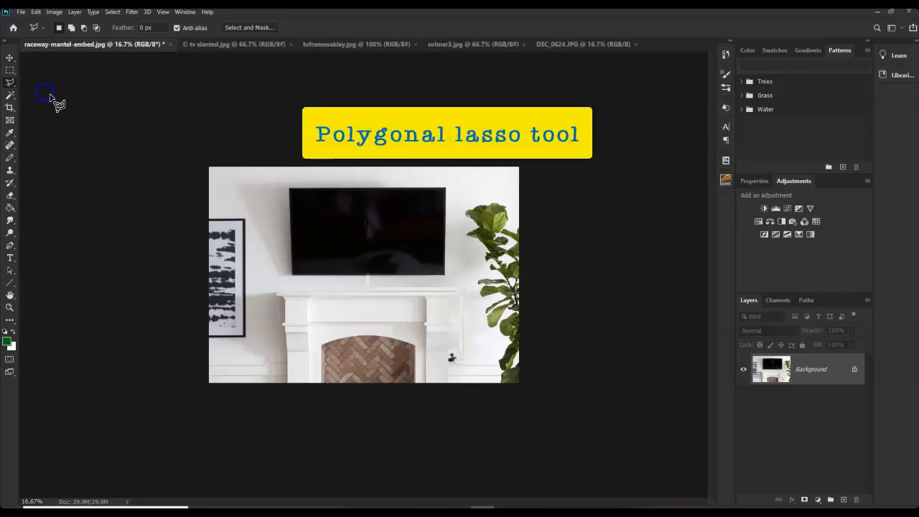
left_click(292, 192)
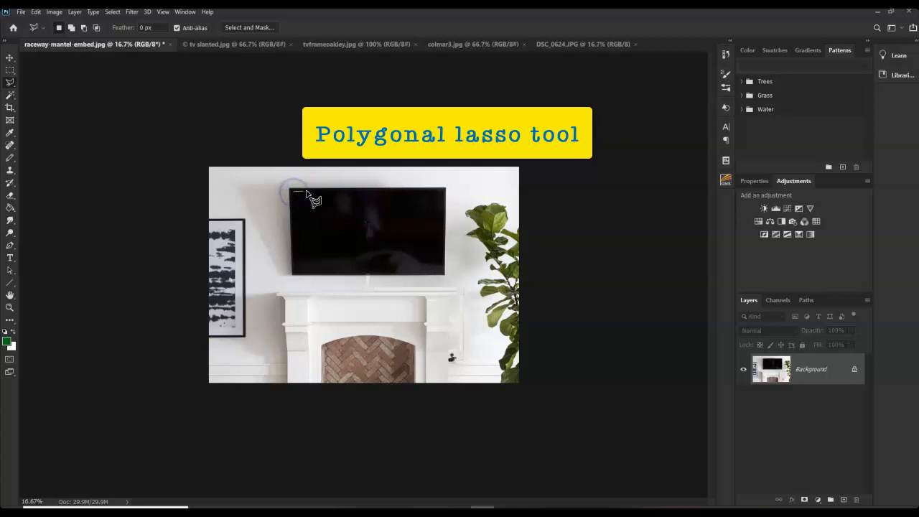
left_click(444, 192)
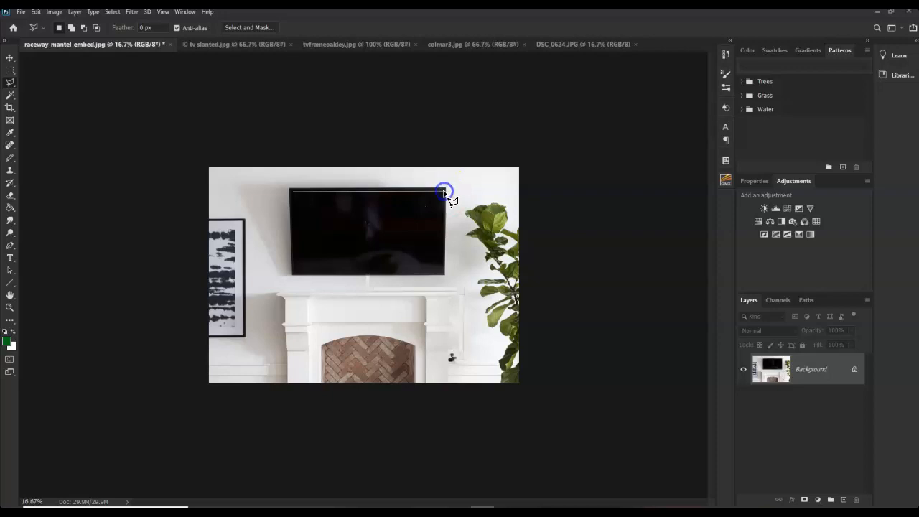
left_click(442, 273)
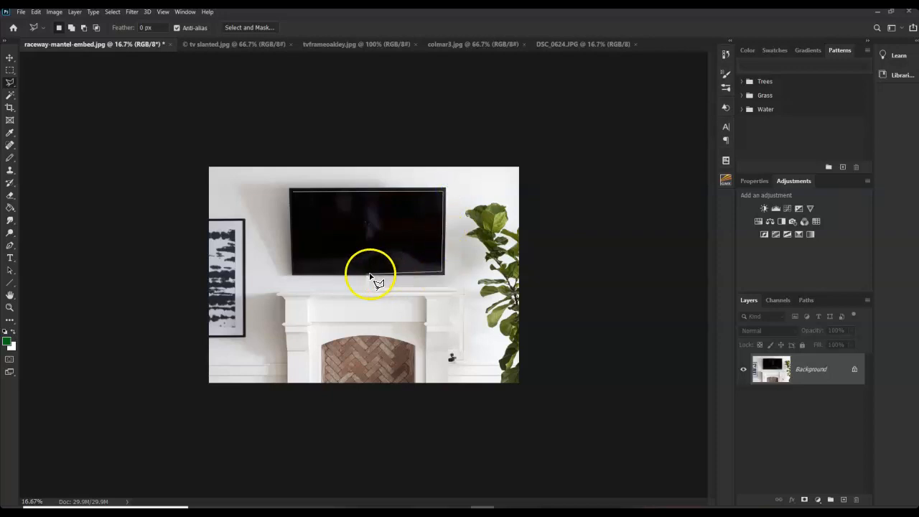
left_click(294, 273)
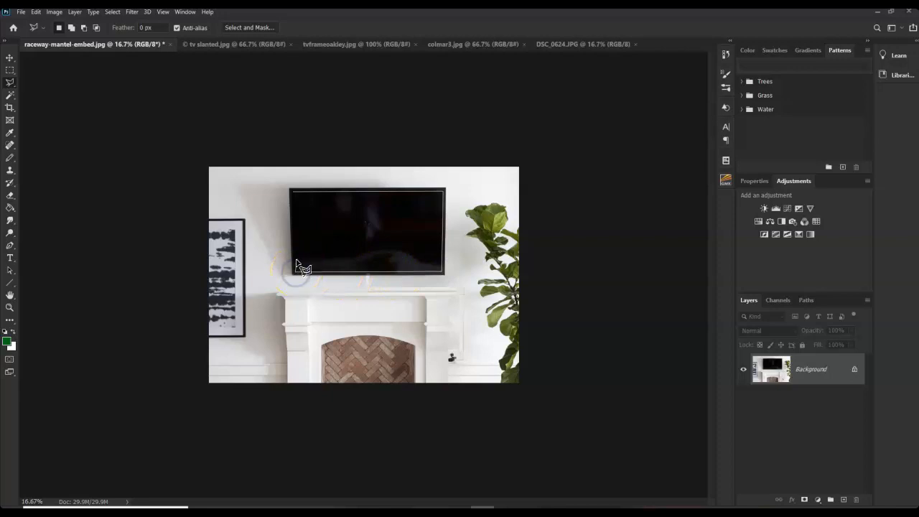
left_click(294, 194)
Copy the entire image from DSC_0624.JPG
left_click(564, 44)
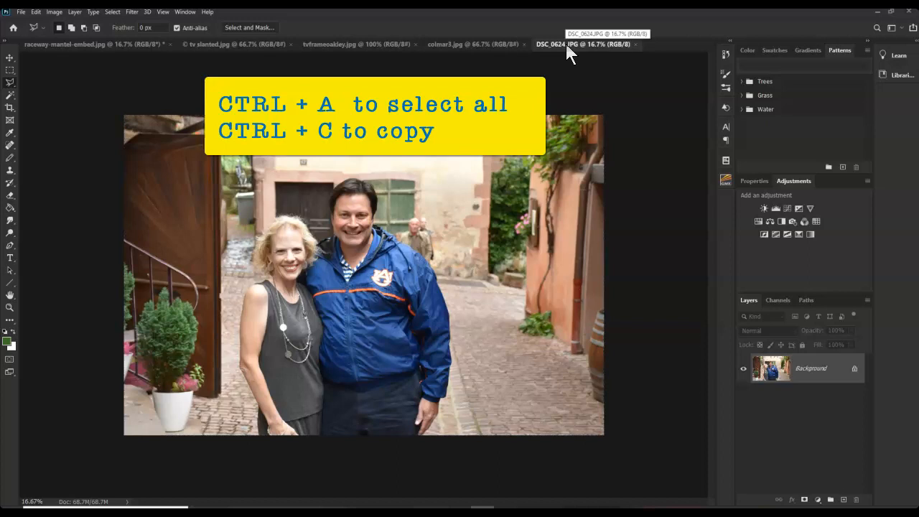
key("ctrl+a")
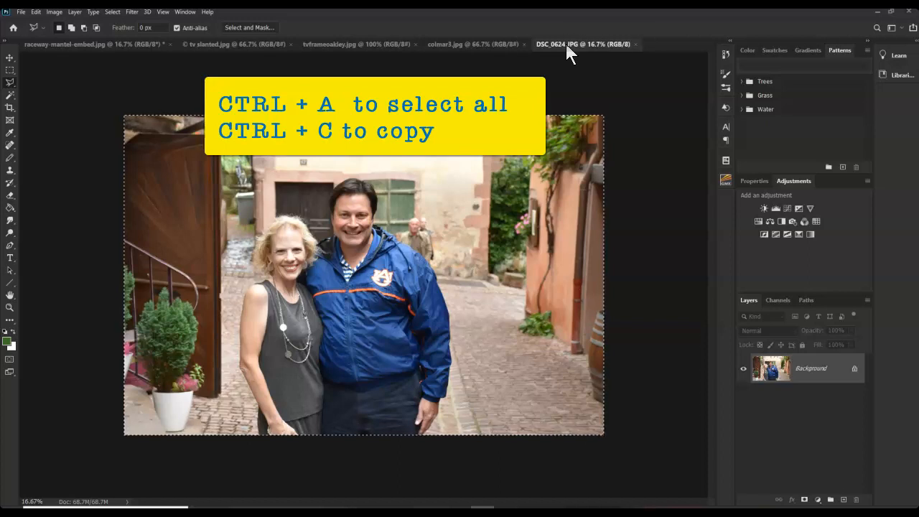
left_click(35, 12)
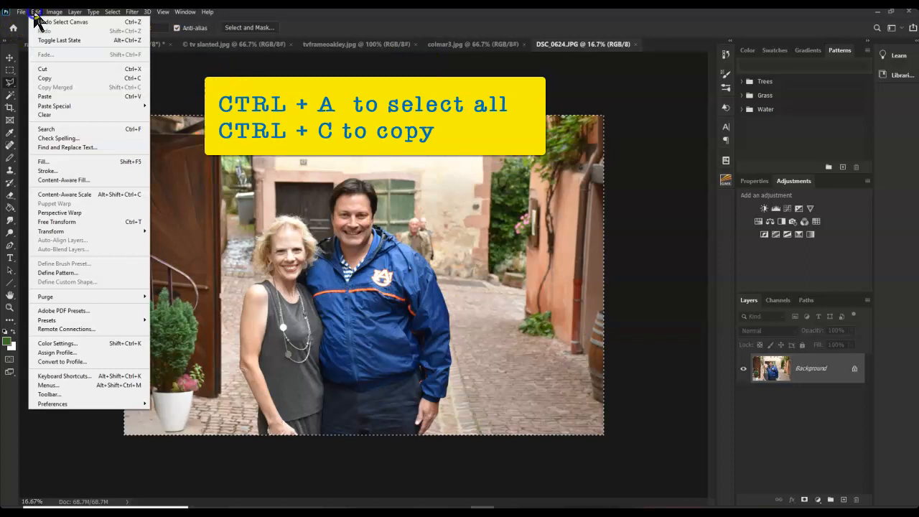
left_click(44, 79)
Paste the copied photo into the TV screen selection of raceway-mantel-embed.jpg using Paste Into
left_click(39, 43)
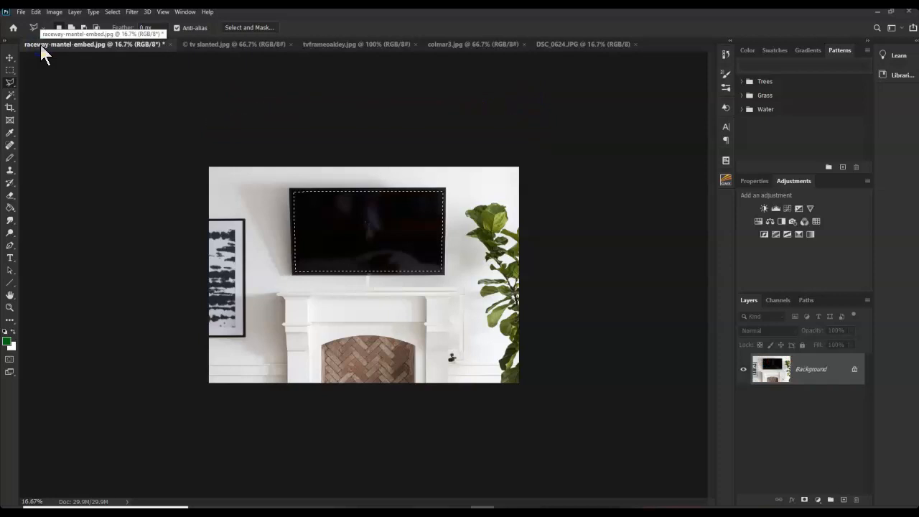
left_click(35, 11)
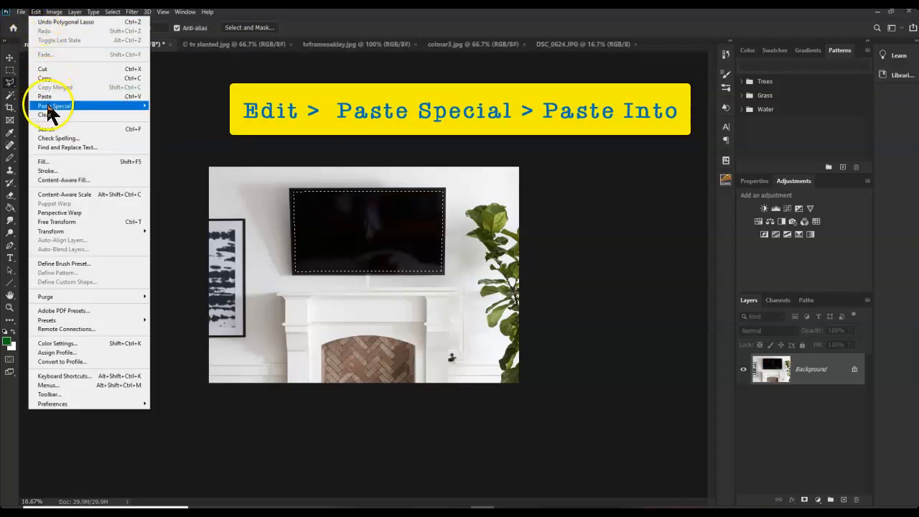
mouse_move(48, 108)
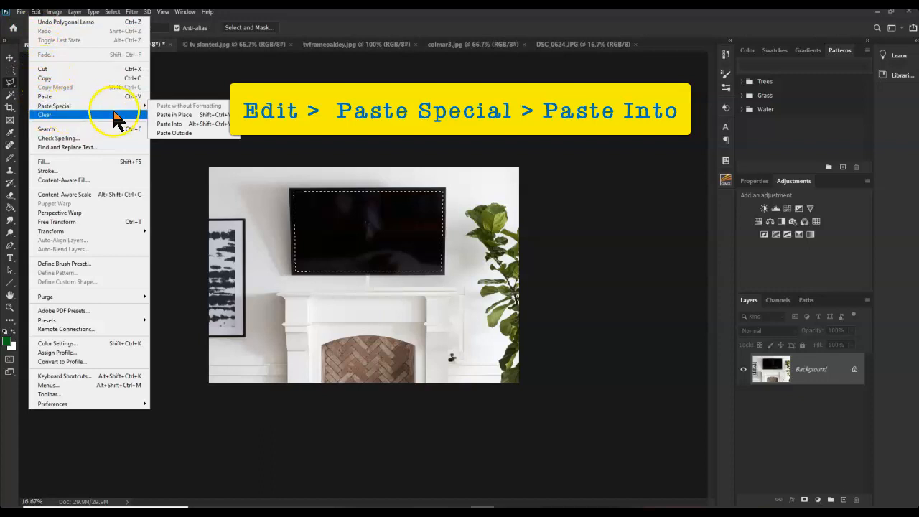
left_click(165, 126)
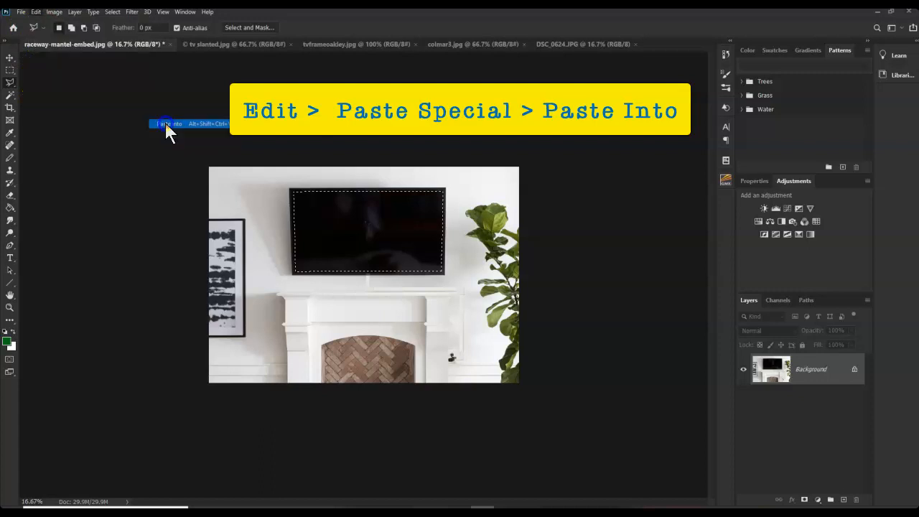
left_click(504, 213)
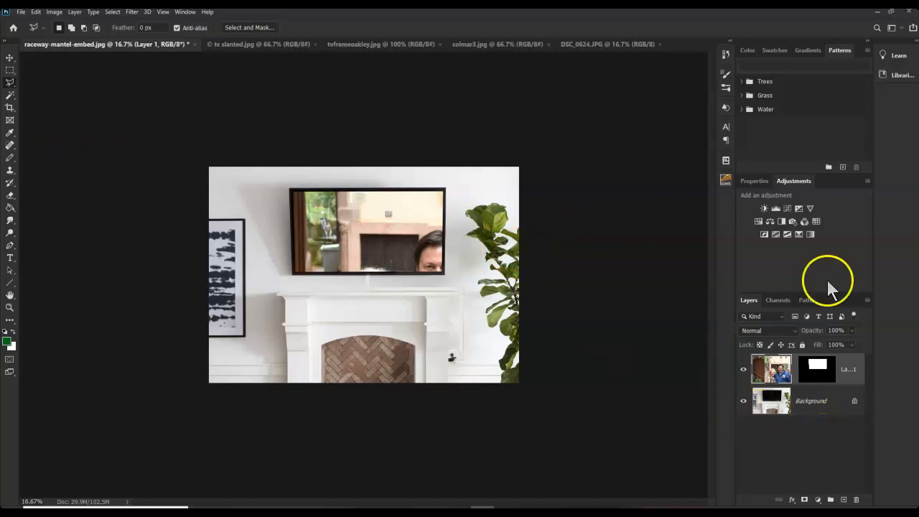
Free-transform the pasted photo to about 33% scale and position it so the couple fills the TV screen
left_click(763, 367)
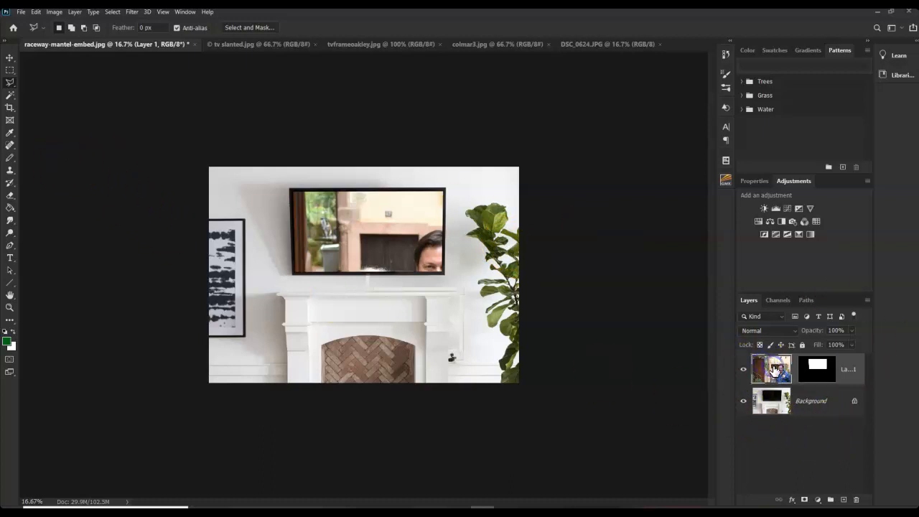
left_click(34, 12)
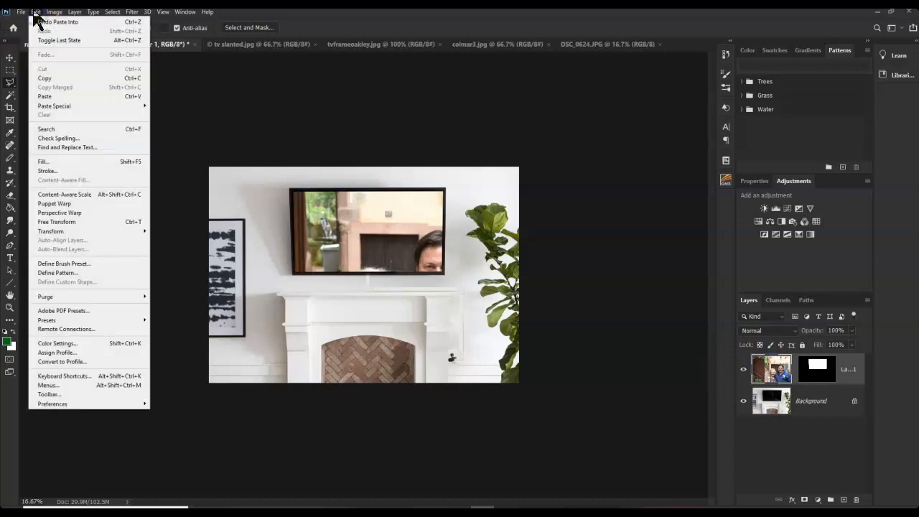
left_click(68, 222)
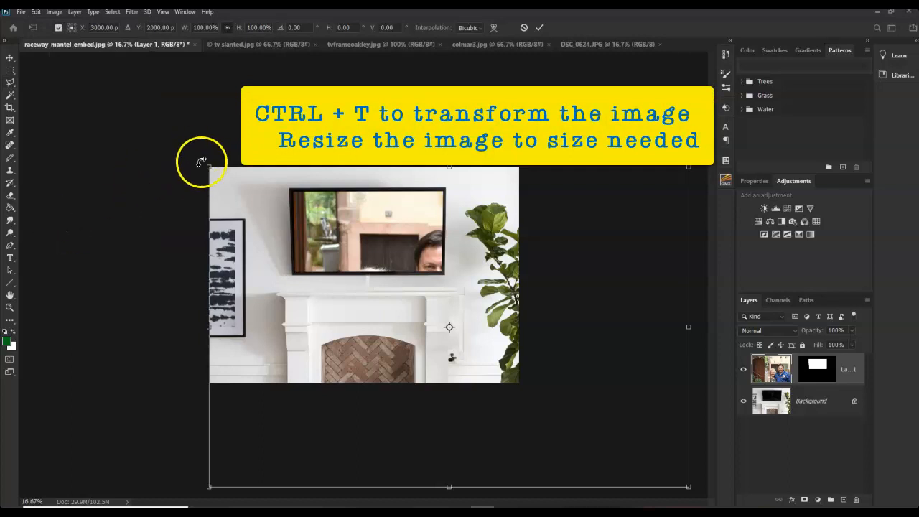
left_click_drag(210, 167, 330, 193)
left_click_drag(382, 224, 320, 183)
left_click_drag(262, 255, 368, 235)
left_click_drag(445, 303, 288, 250)
left_click_drag(365, 248, 327, 226)
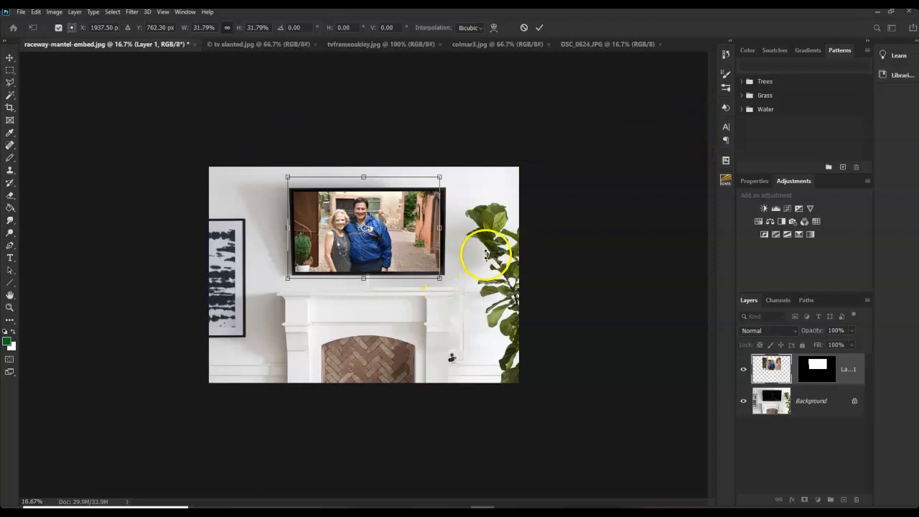
mouse_move(439, 278)
left_mouse_down()
mouse_move(476, 322)
mouse_move(547, 375)
mouse_move(435, 334)
mouse_move(524, 303)
mouse_move(439, 289)
left_mouse_up()
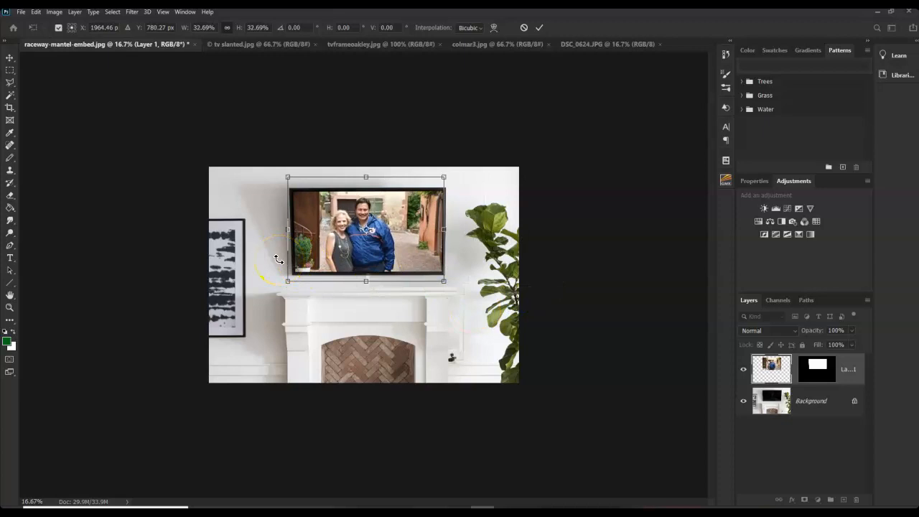
mouse_move(391, 247)
left_mouse_down()
mouse_move(400, 250)
mouse_move(389, 251)
left_mouse_up()
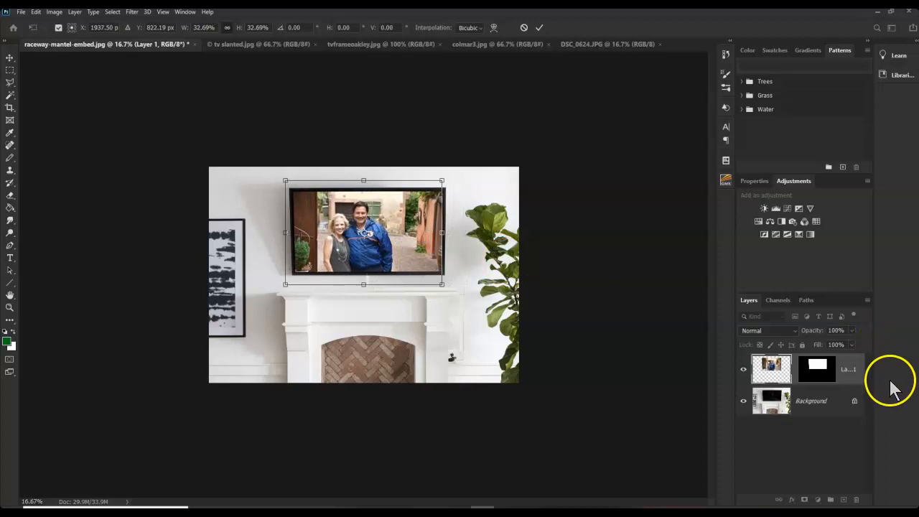
Hide the Background layer to inspect the masked photo on its own, and show it again
left_click(743, 402)
left_click(743, 402)
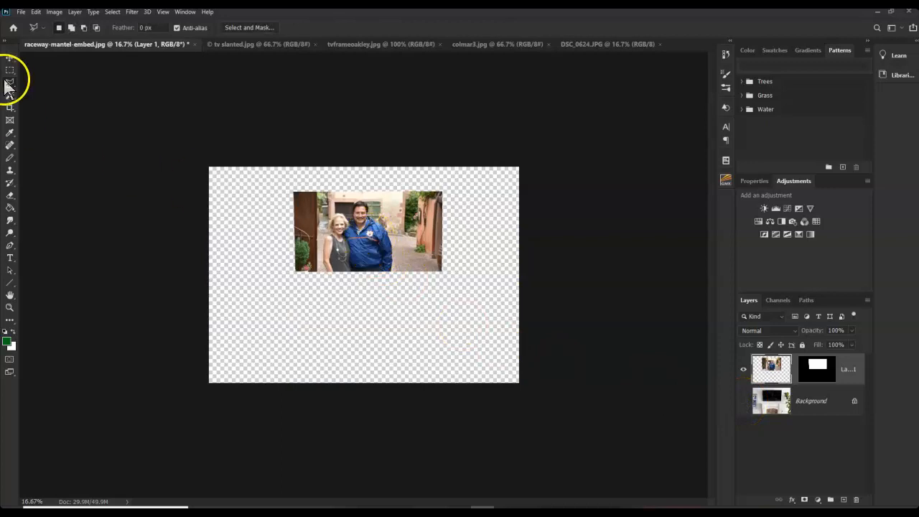
left_click(9, 58)
mouse_move(311, 211)
left_mouse_down()
mouse_move(369, 215)
mouse_move(320, 216)
mouse_move(326, 220)
left_mouse_up()
left_click(744, 402)
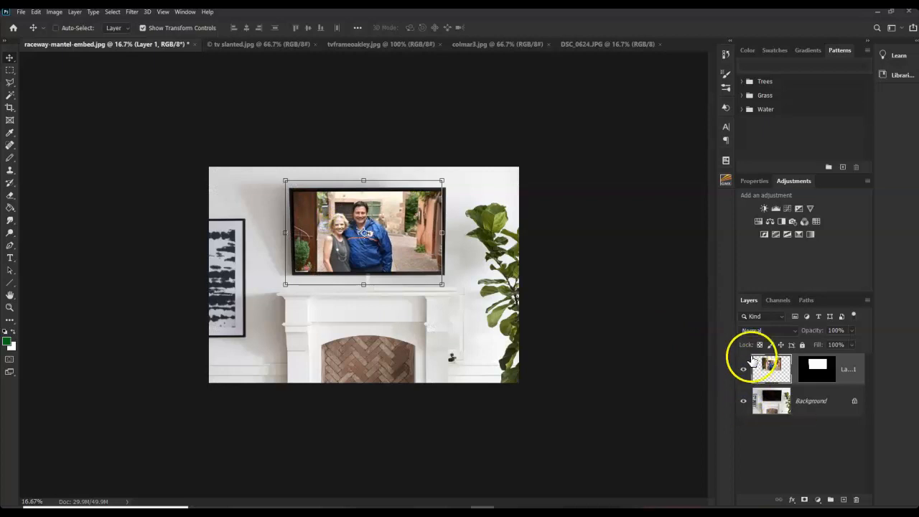
Turn the photo layer and the Background layer off and on in turn to examine what each contains
left_click(789, 439)
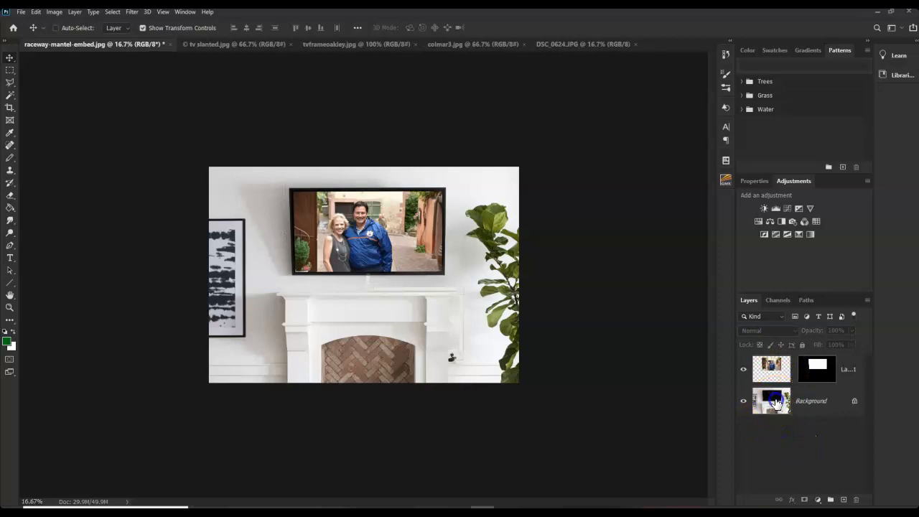
left_click(775, 404)
left_click(743, 370)
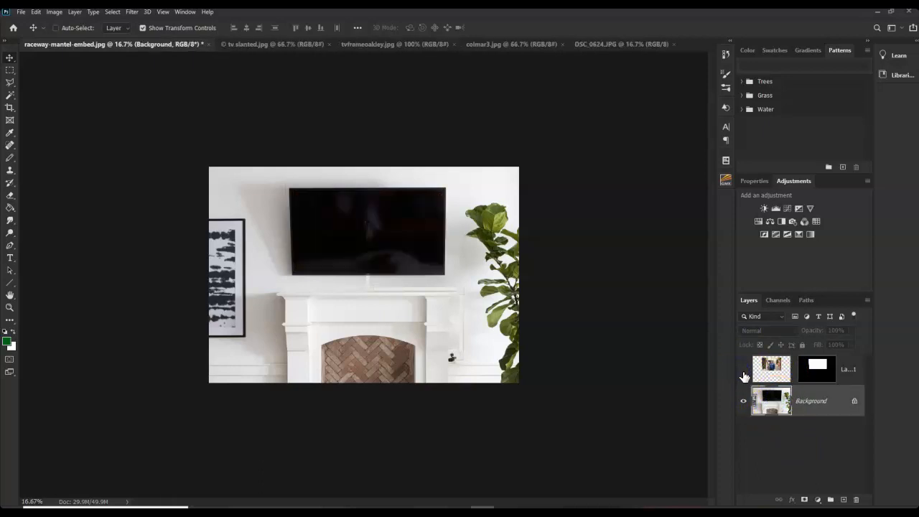
left_click(743, 369)
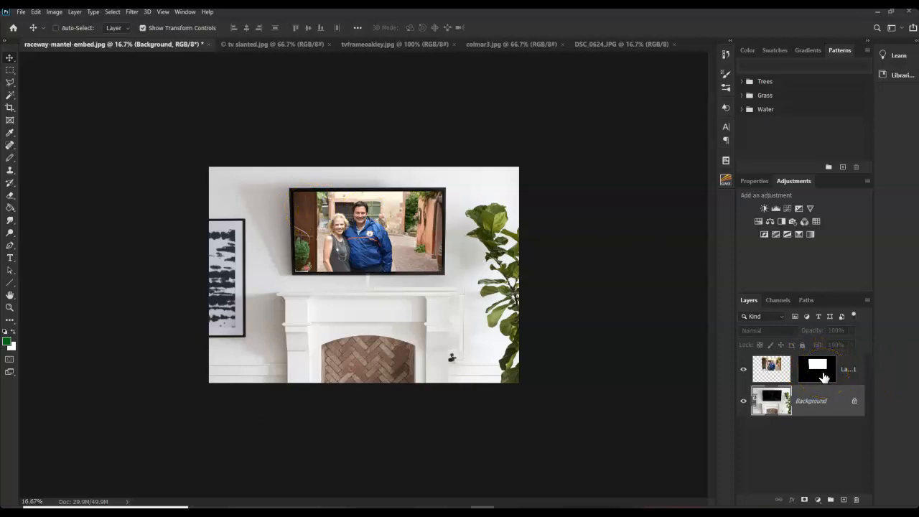
left_click(743, 402)
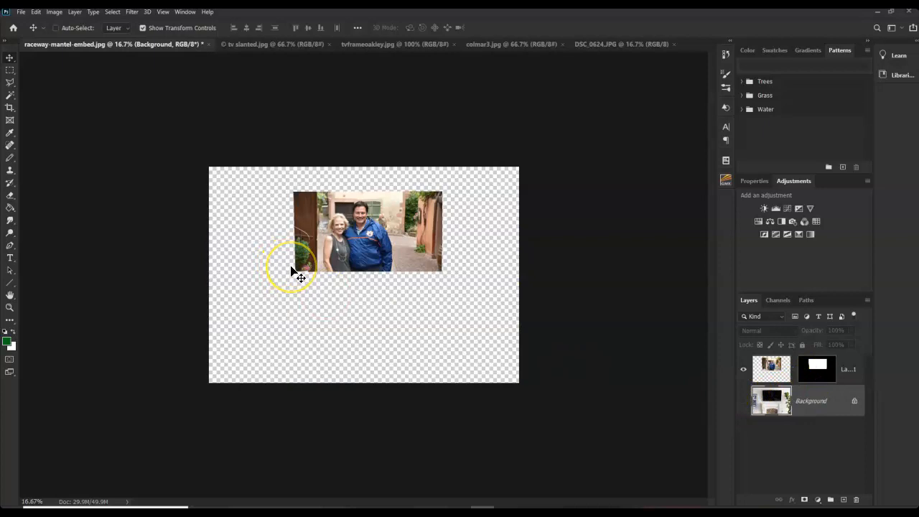
left_click_drag(340, 256, 407, 214)
left_click(743, 400)
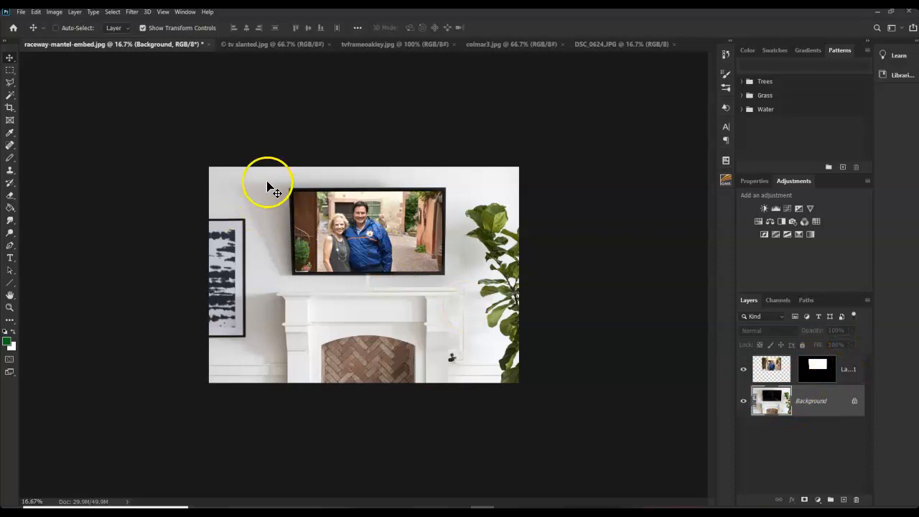
Try out the opacity adjustment on the photo layer, leaving it at 100%
left_click(773, 368)
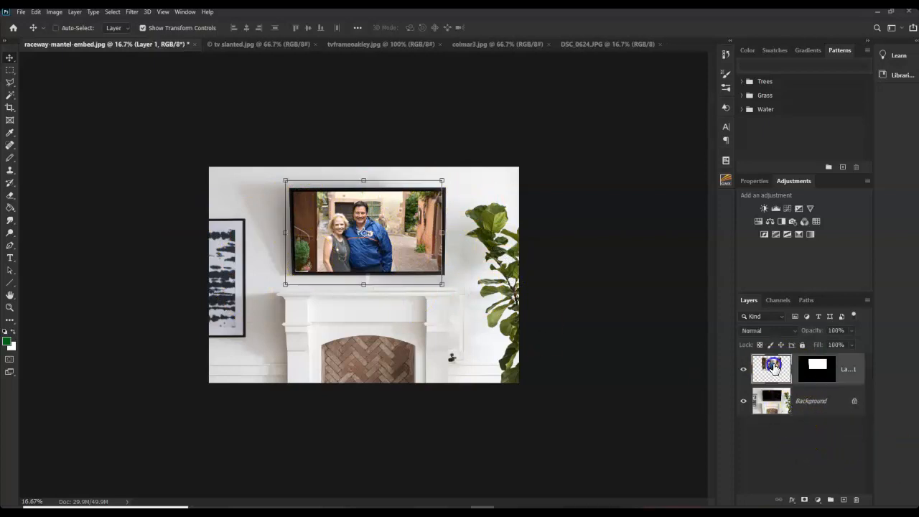
left_click(853, 331)
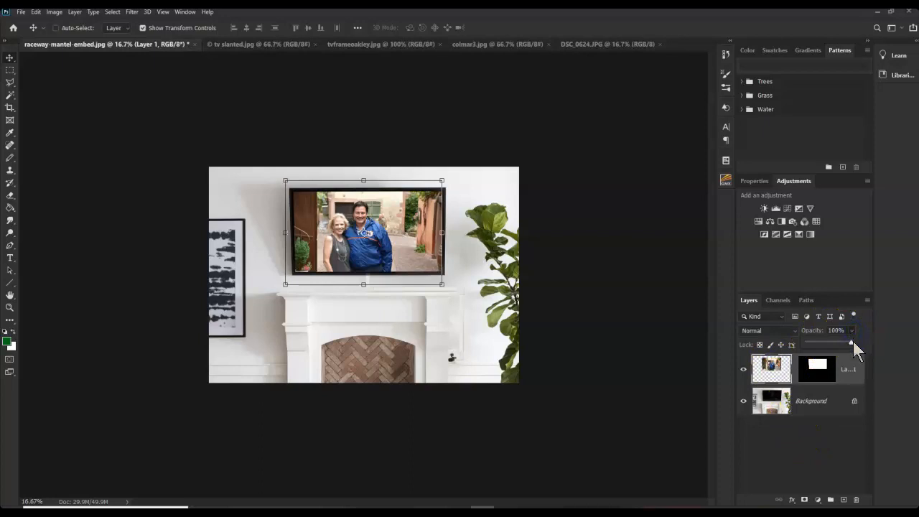
left_click_drag(848, 343, 851, 343)
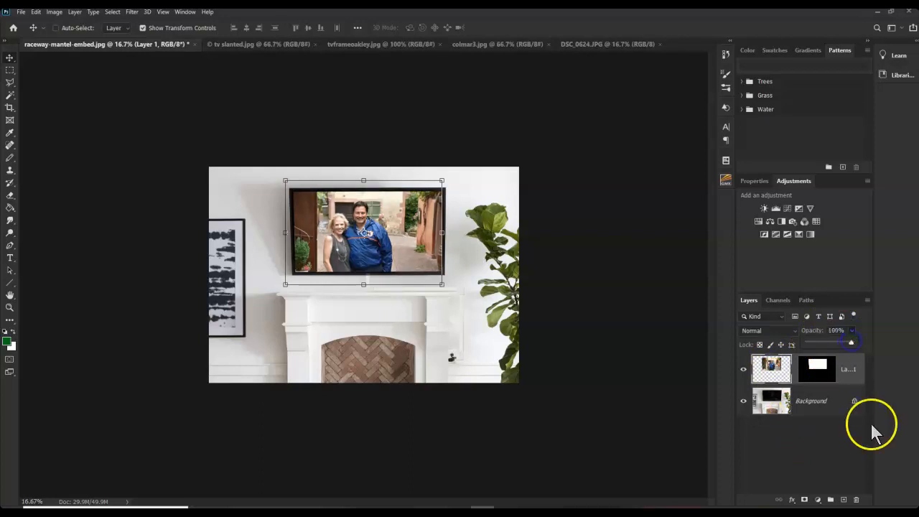
left_click(858, 442)
Add an Inner Shadow to the photo layer with 13 px distance, 54 px size and a slightly raised choke
left_click(780, 370)
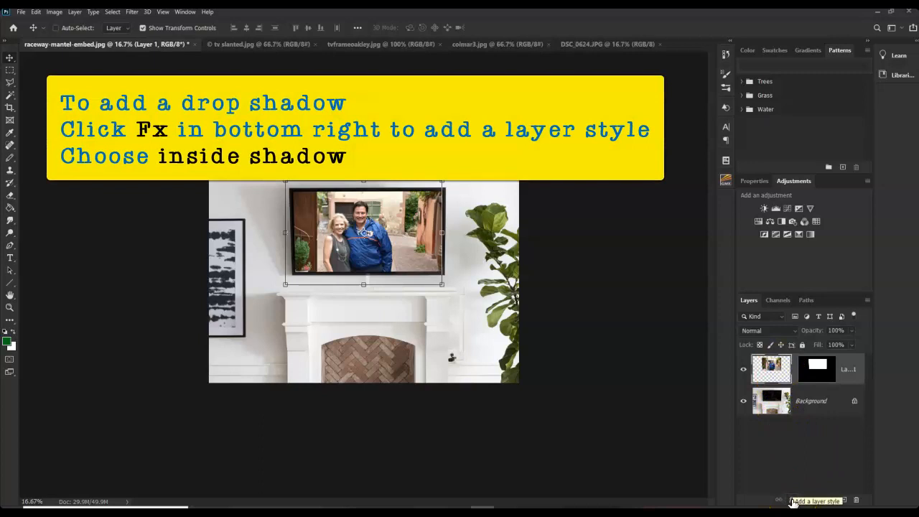
left_click(792, 501)
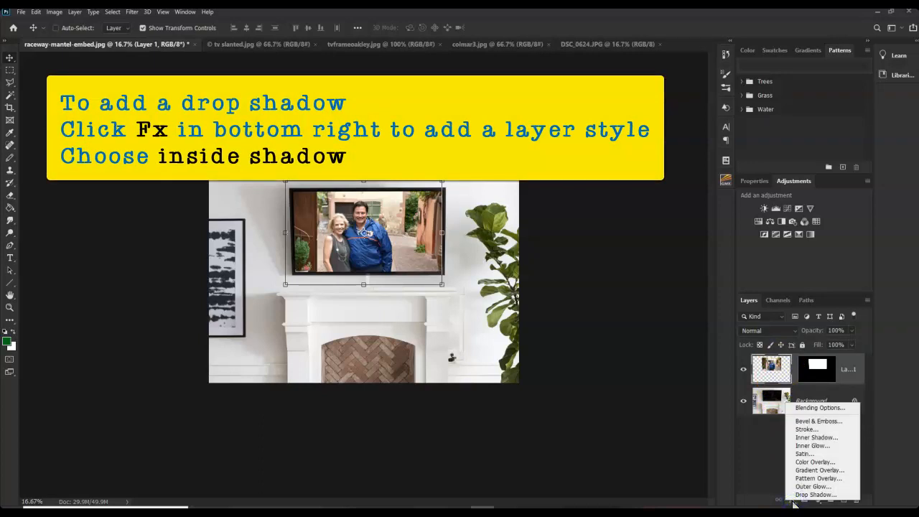
left_click(814, 439)
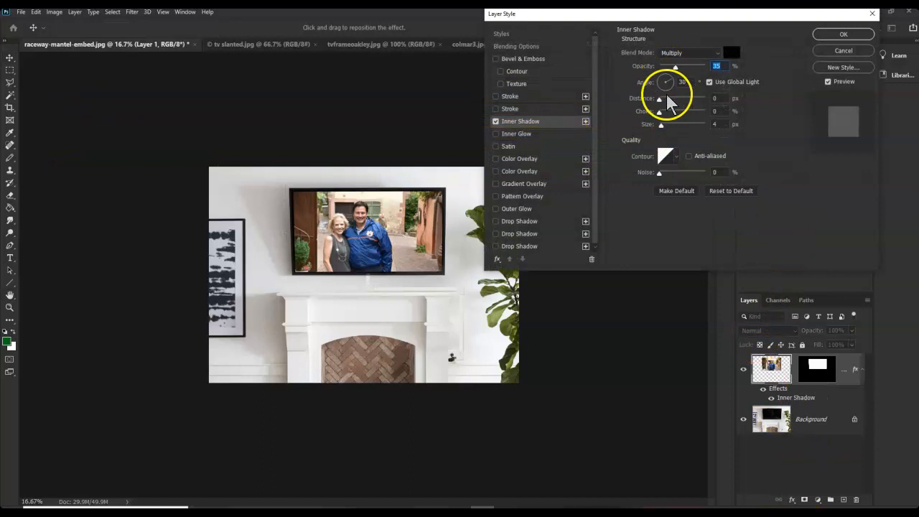
mouse_move(663, 126)
left_mouse_down()
mouse_move(670, 125)
mouse_move(665, 98)
mouse_move(663, 111)
left_mouse_up()
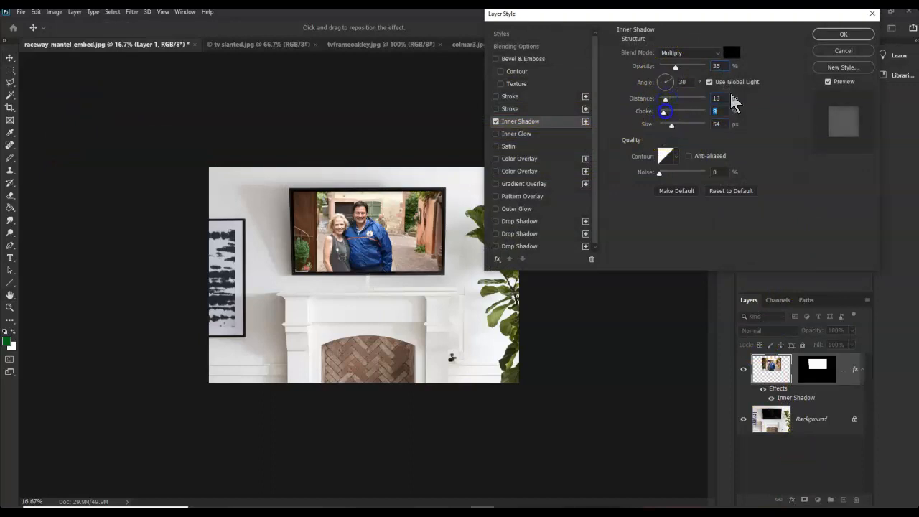
left_click(842, 34)
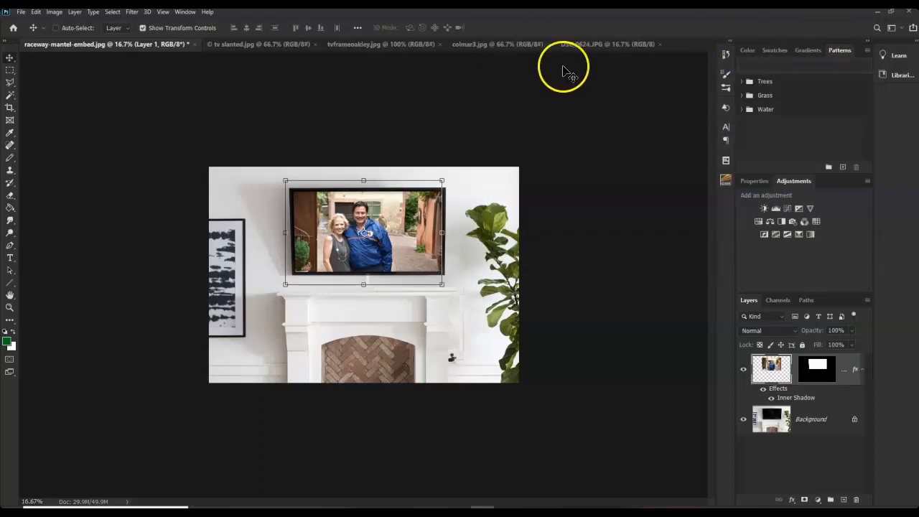
left_click(238, 181)
left_click(484, 192)
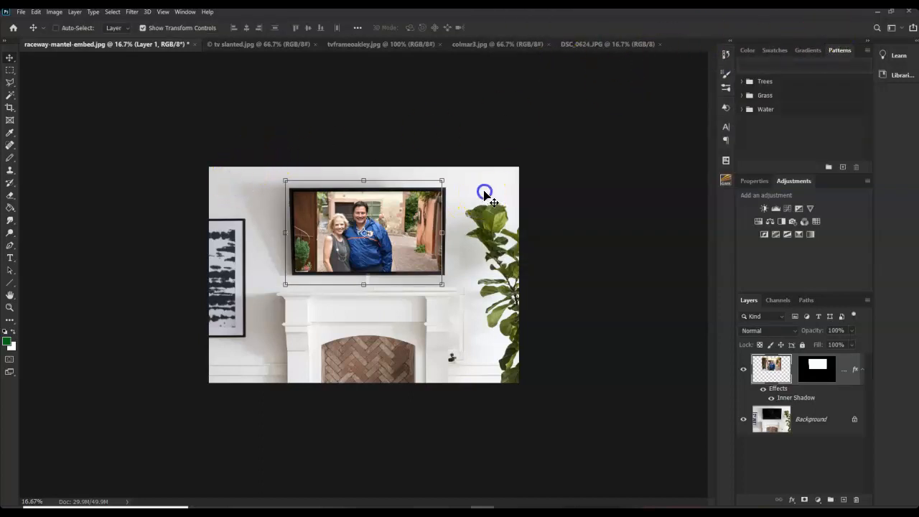
Outline the white panel of the blank billboard picture corner by corner with the Polygonal Lasso tool
left_click(10, 69)
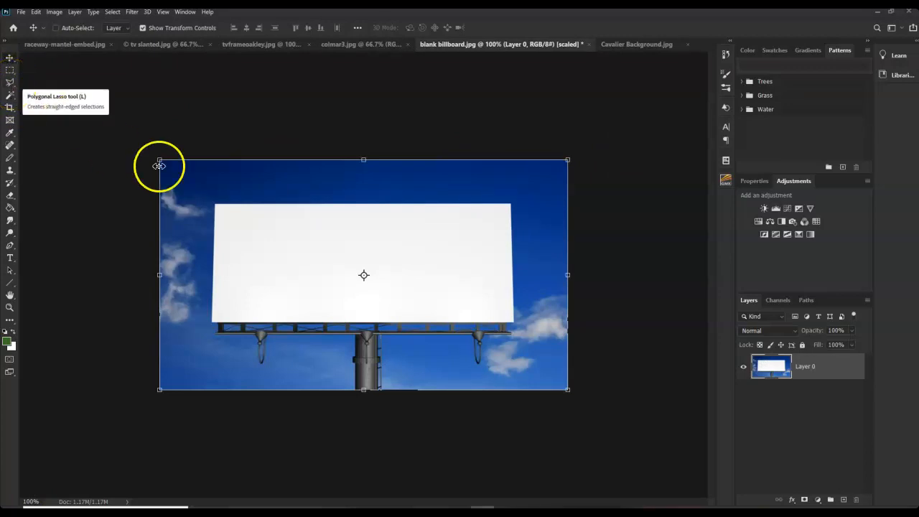
left_click(11, 85)
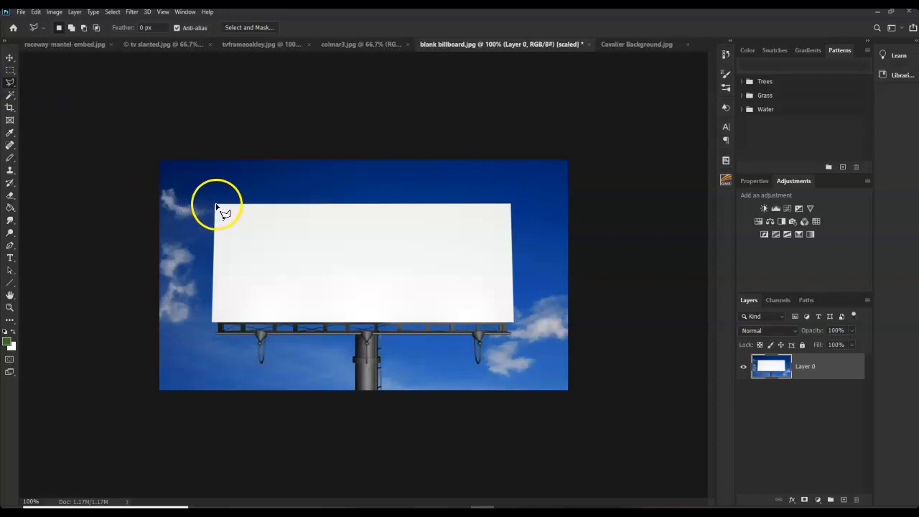
left_click(509, 207)
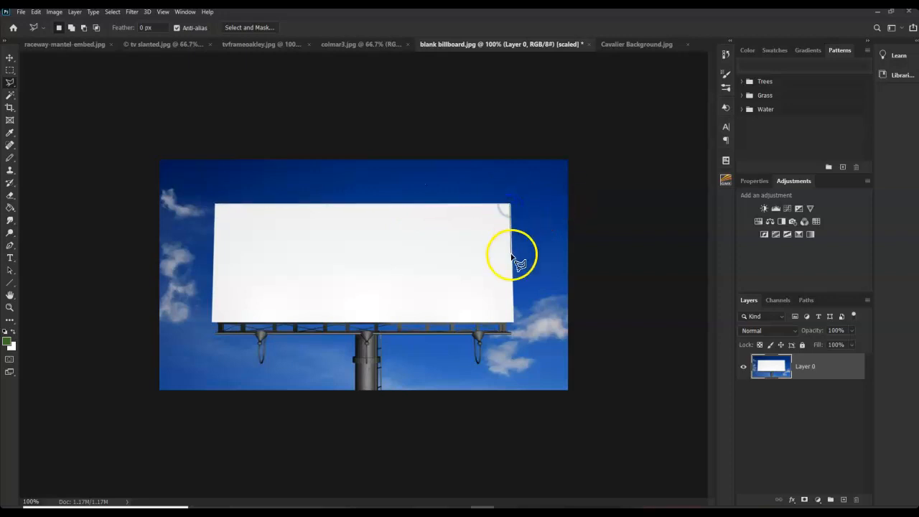
left_click(514, 325)
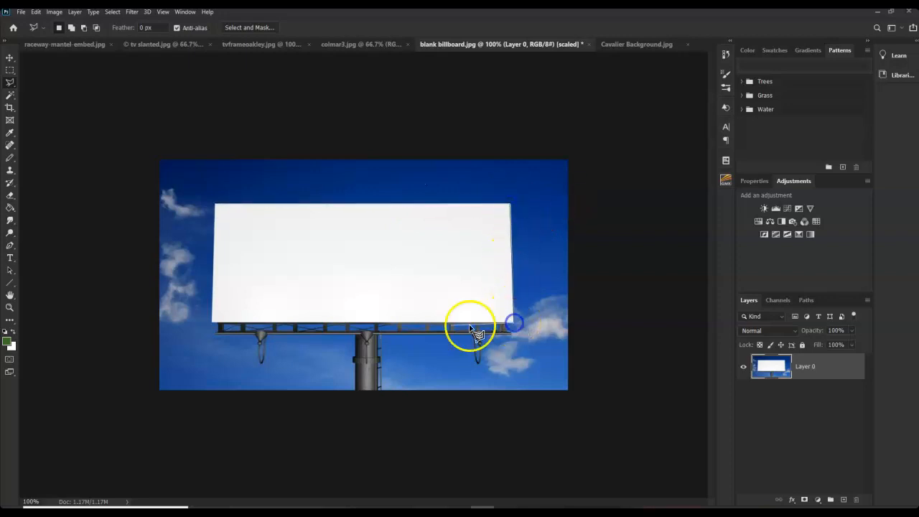
left_click(214, 325)
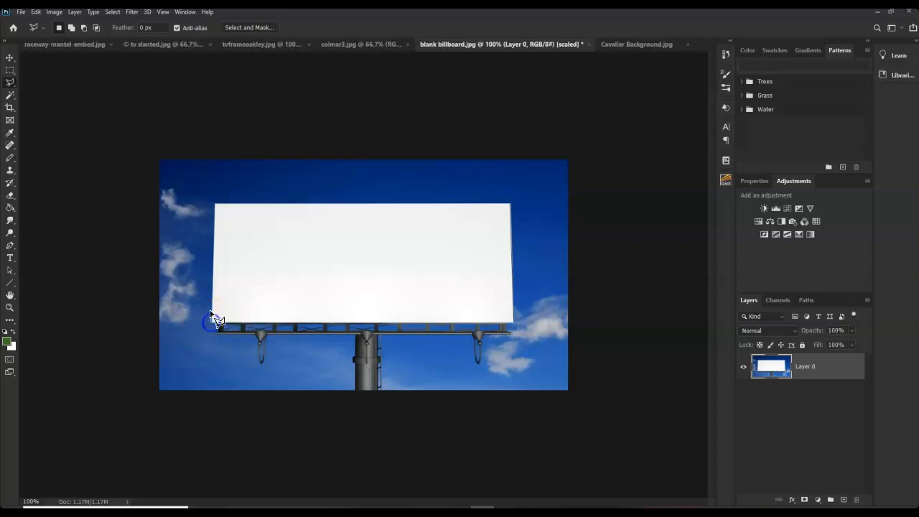
left_click(215, 205)
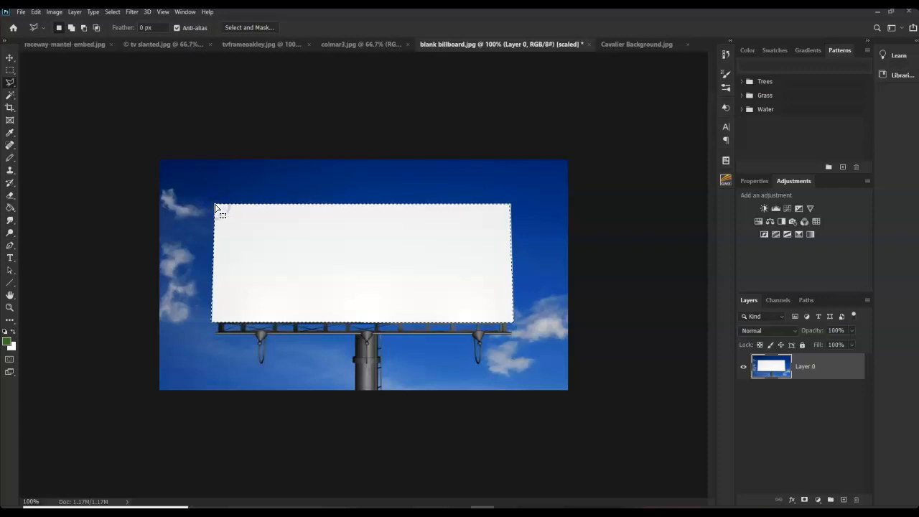
Select the whole canvas of Cavalier Background.jpg and copy it
left_click(661, 46)
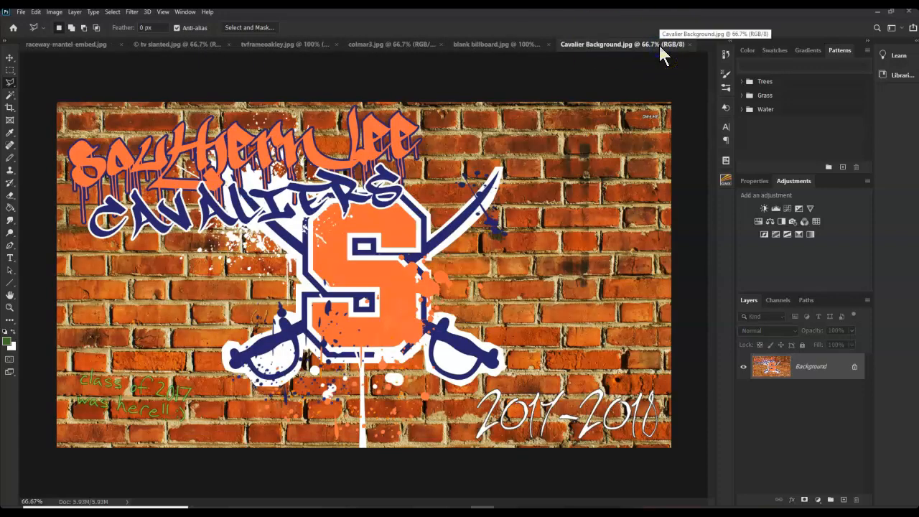
key("ctrl+a")
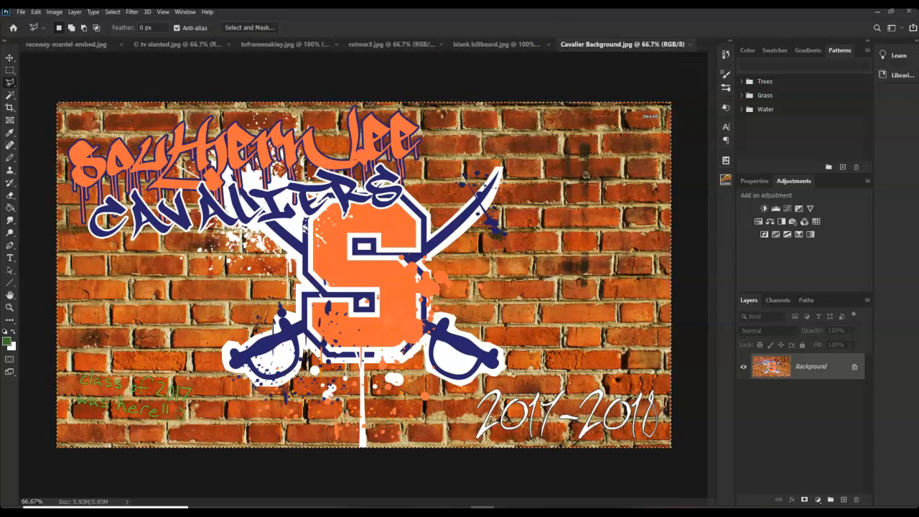
left_click(35, 12)
left_click(31, 70)
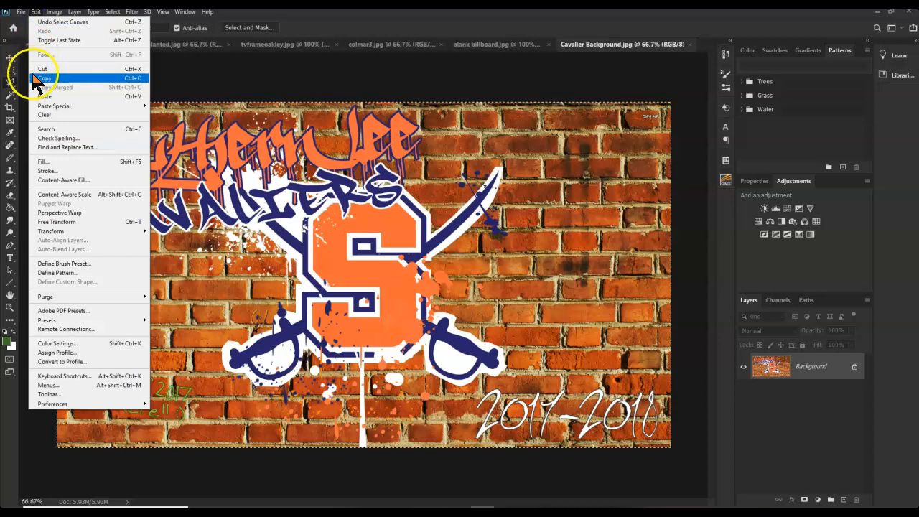
Paste the copied Cavalier image into the billboard selection in blank billboard.jpg using Paste Into
left_click(485, 43)
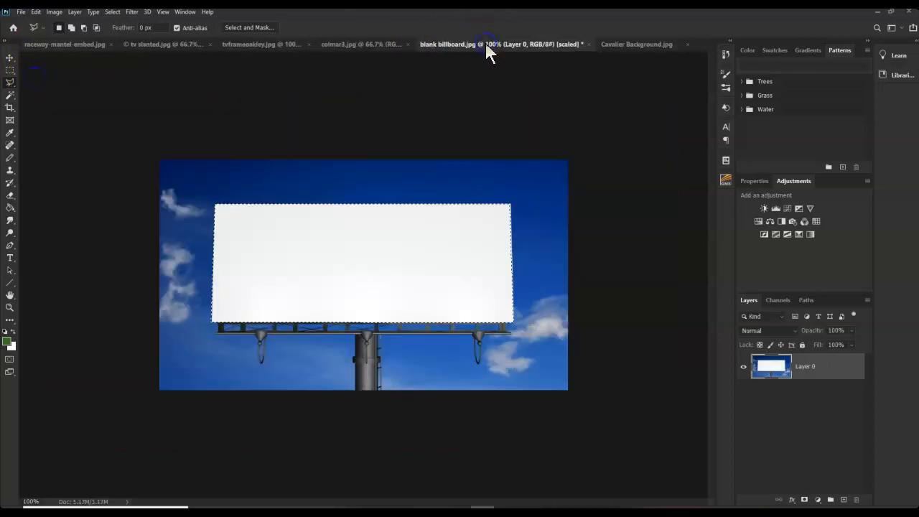
left_click(35, 12)
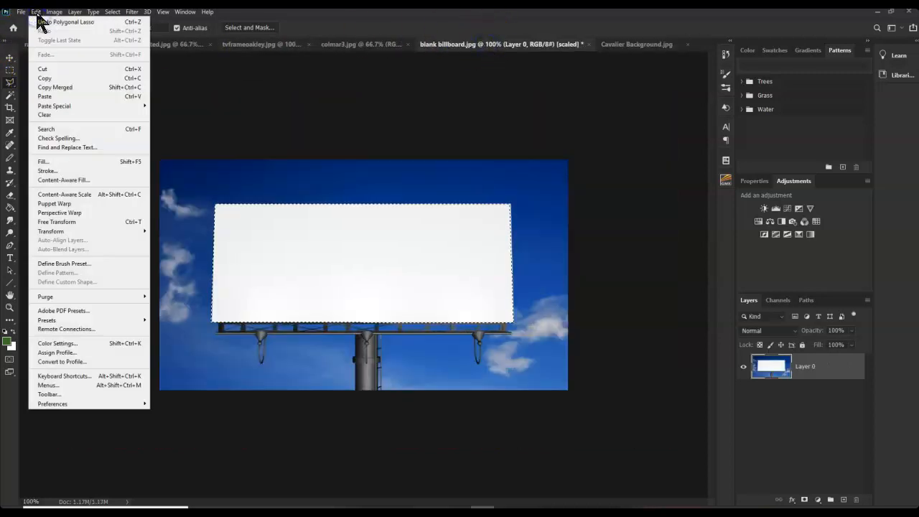
left_click(57, 106)
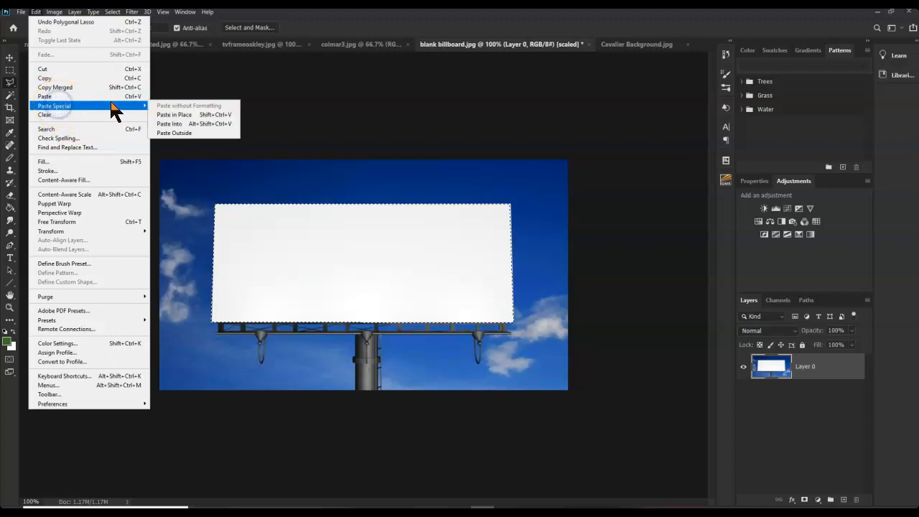
left_click(179, 124)
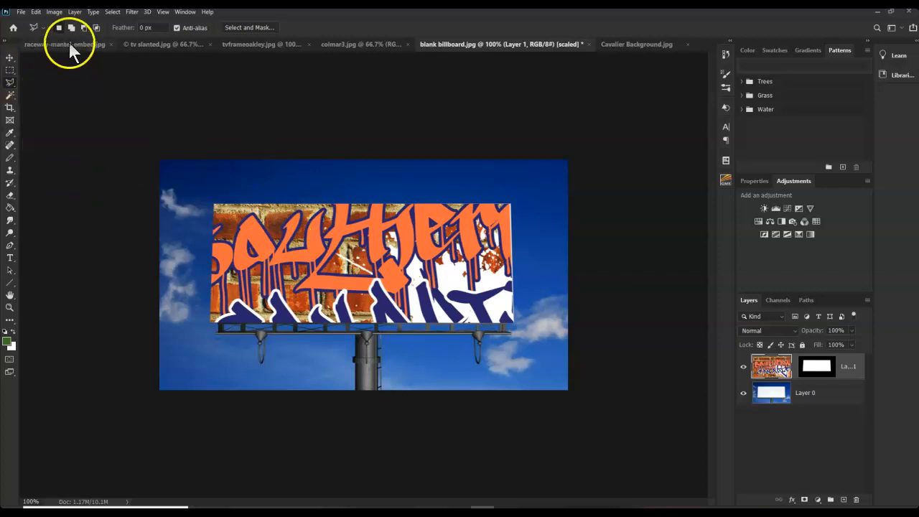
Free Transform the pasted Cavalier layer down to about 42% and move it over the billboard panel
left_click(34, 13)
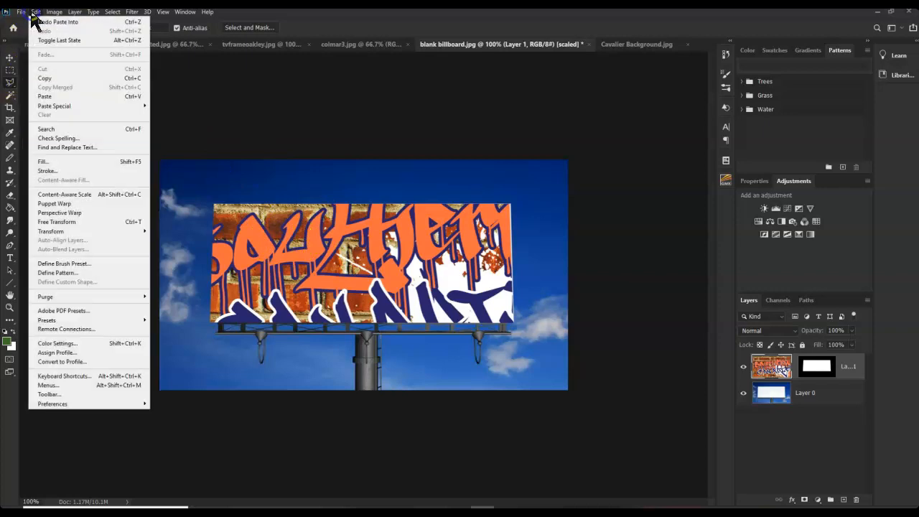
left_click(73, 225)
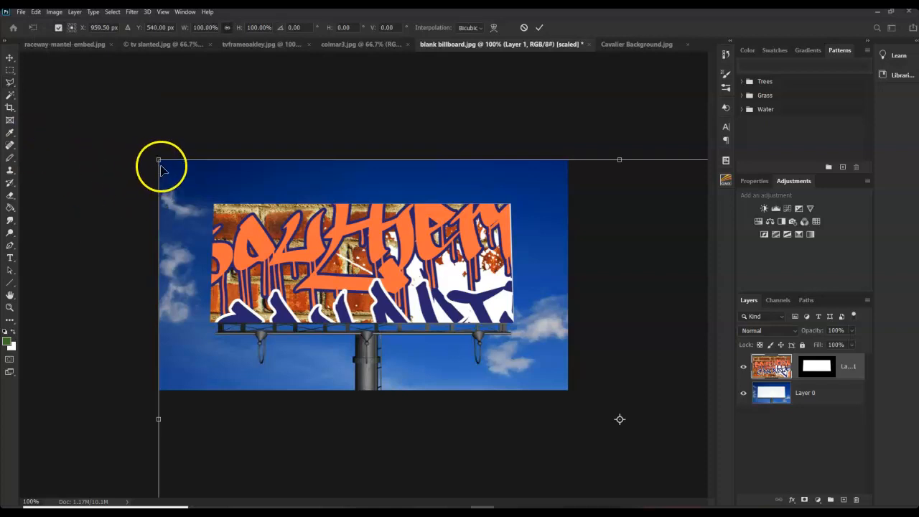
left_click_drag(159, 160, 242, 240)
left_click_drag(199, 199, 275, 284)
left_click_drag(388, 307, 329, 221)
left_click(610, 417)
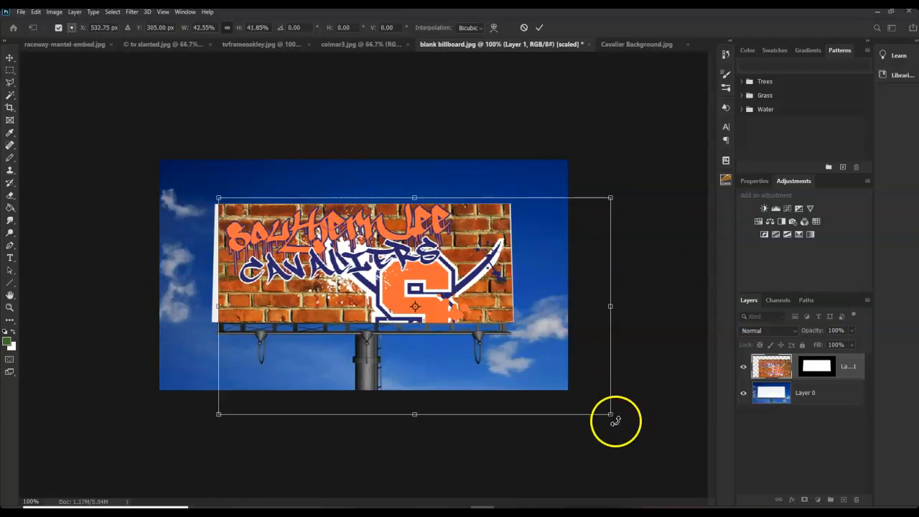
Shrink the Cavalier layer further to about 33.5% and shift it so it covers the billboard panel's full width
left_click_drag(610, 417, 498, 357)
left_click_drag(213, 277, 203, 273)
left_click_drag(498, 273, 466, 297)
left_click_drag(409, 279, 436, 301)
mouse_move(463, 274)
left_mouse_down()
mouse_move(527, 262)
mouse_move(519, 277)
mouse_move(470, 281)
left_mouse_up()
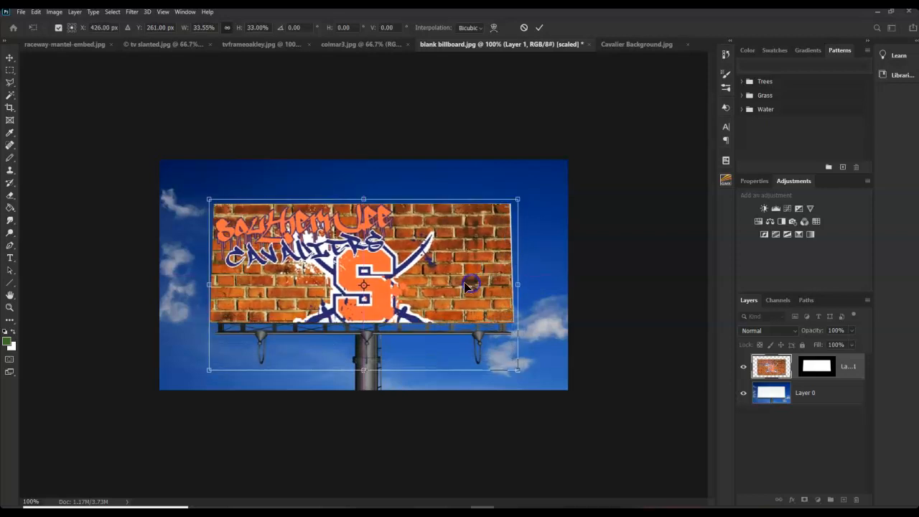
Fine-tune the Cavalier layer to about 33% so the logo and swords fit the panel, and apply the transformation
left_click_drag(518, 369, 507, 334)
left_click_drag(357, 285, 364, 281)
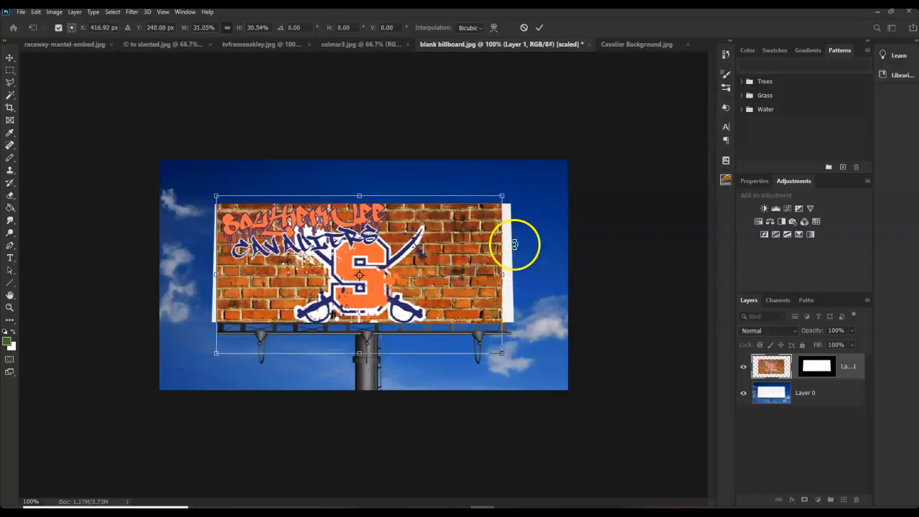
left_click_drag(501, 274, 516, 274)
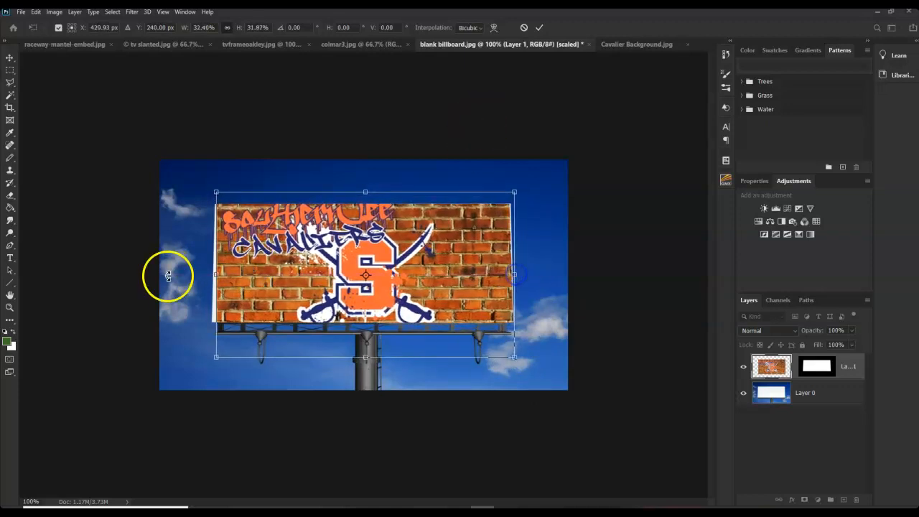
left_click_drag(215, 275, 210, 278)
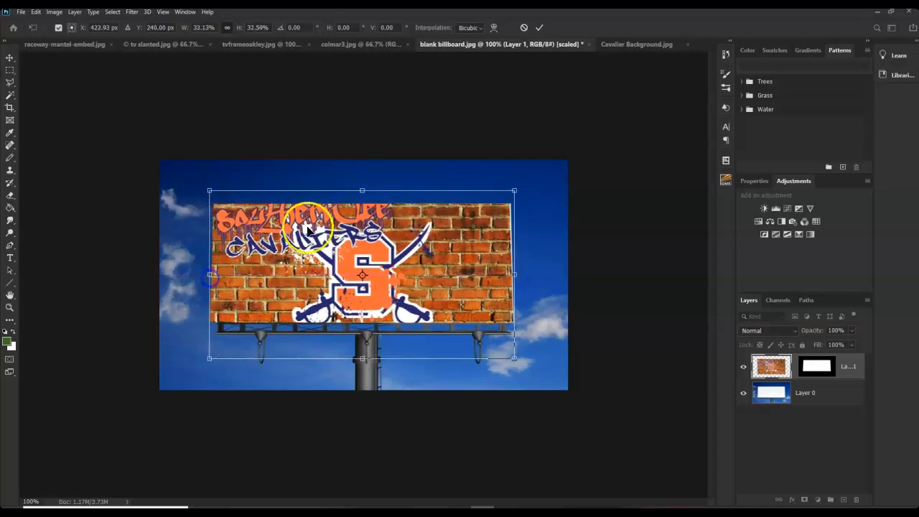
key("l")
left_click(540, 27)
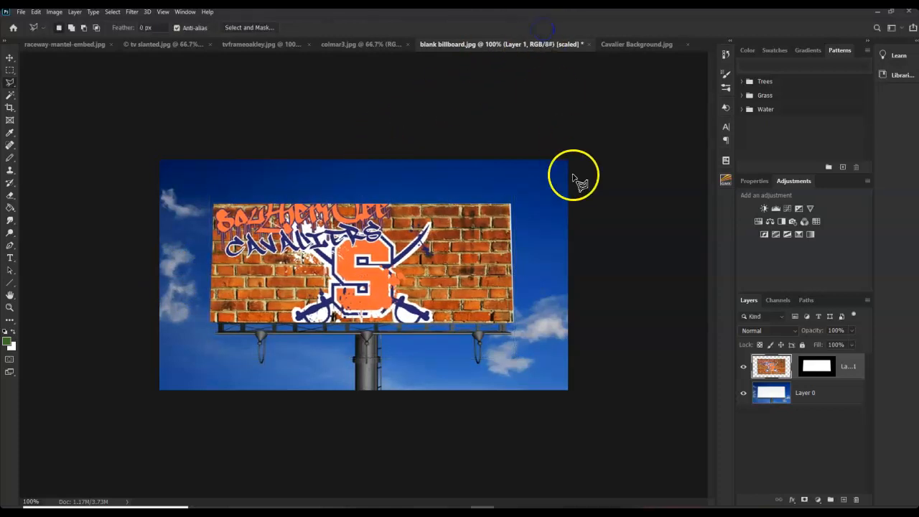
left_click(543, 203)
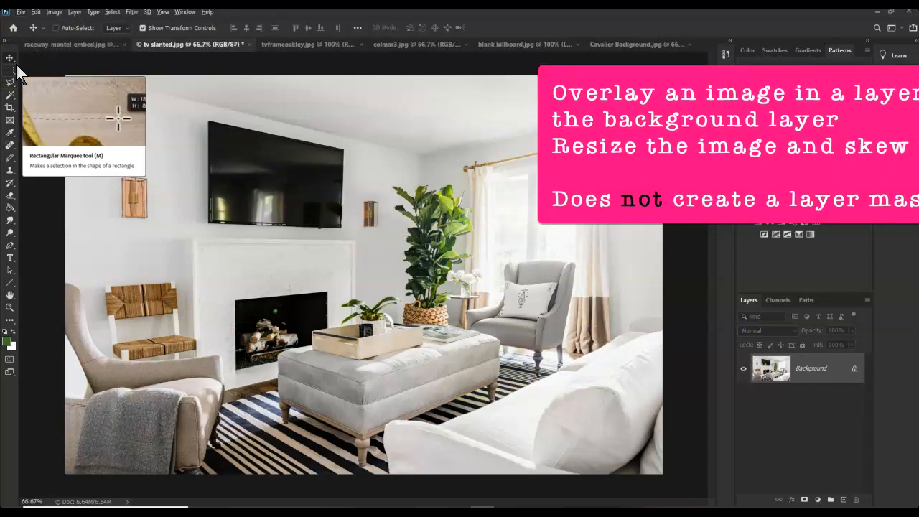
Select the whole canvas of colmar3.jpg and copy it
left_click(37, 61)
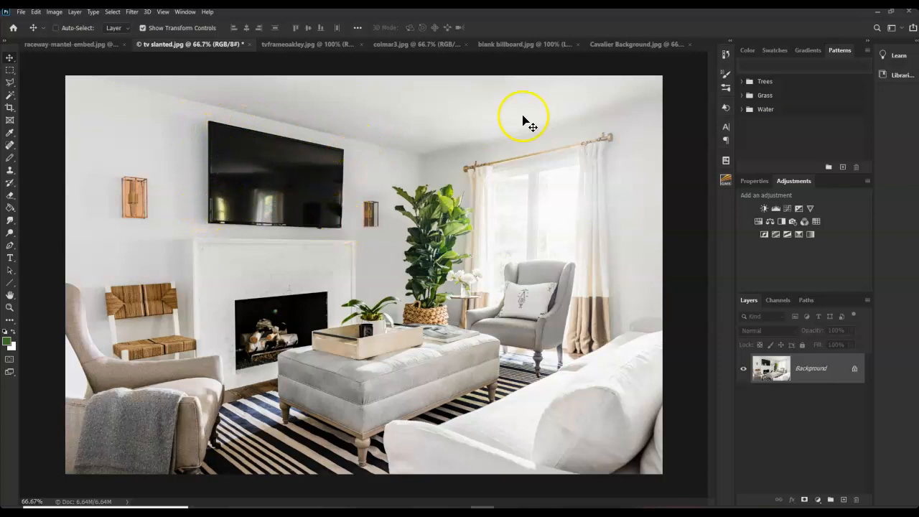
left_click(403, 44)
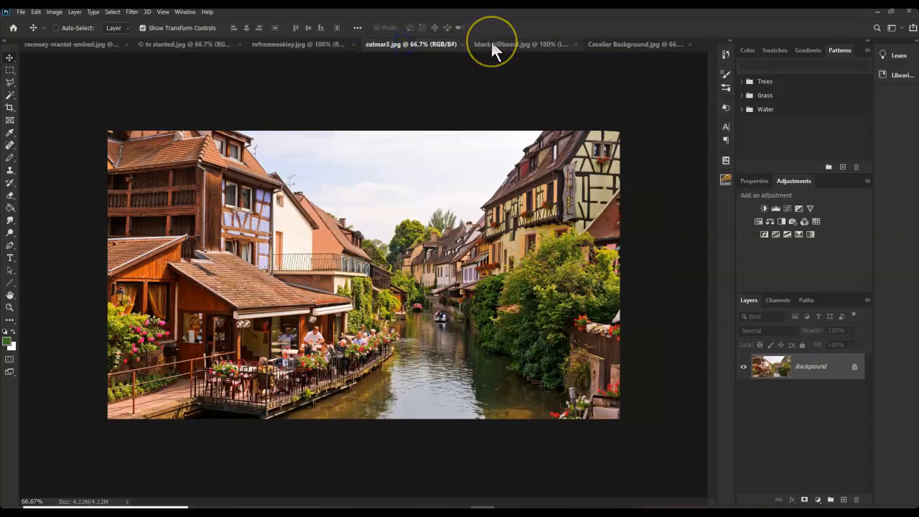
key("ctrl+a")
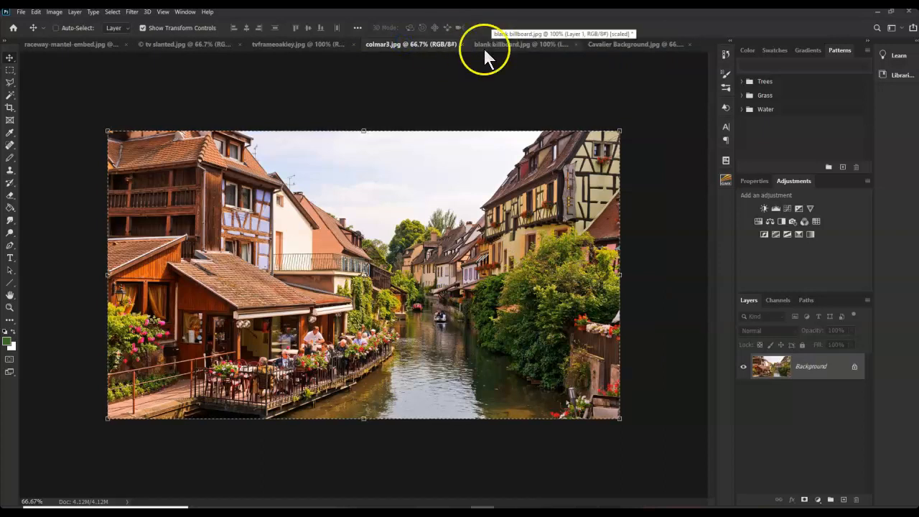
left_click(35, 12)
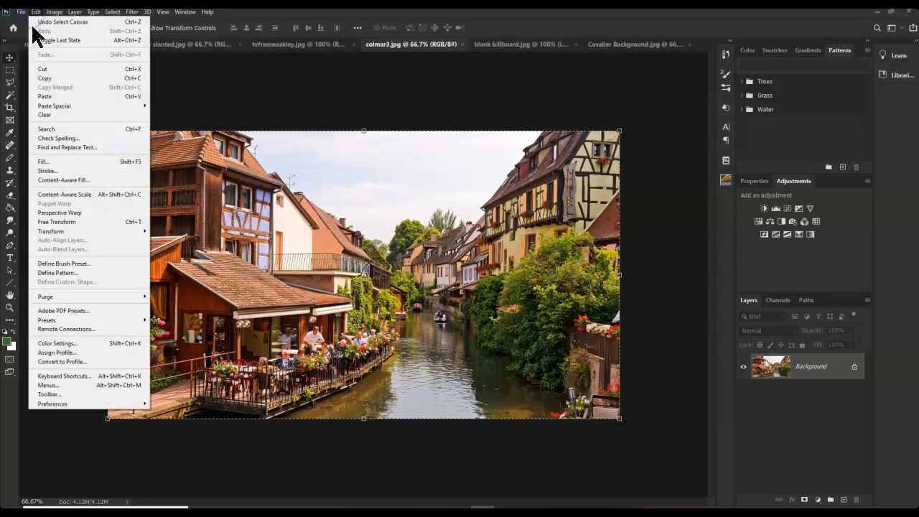
left_click(46, 81)
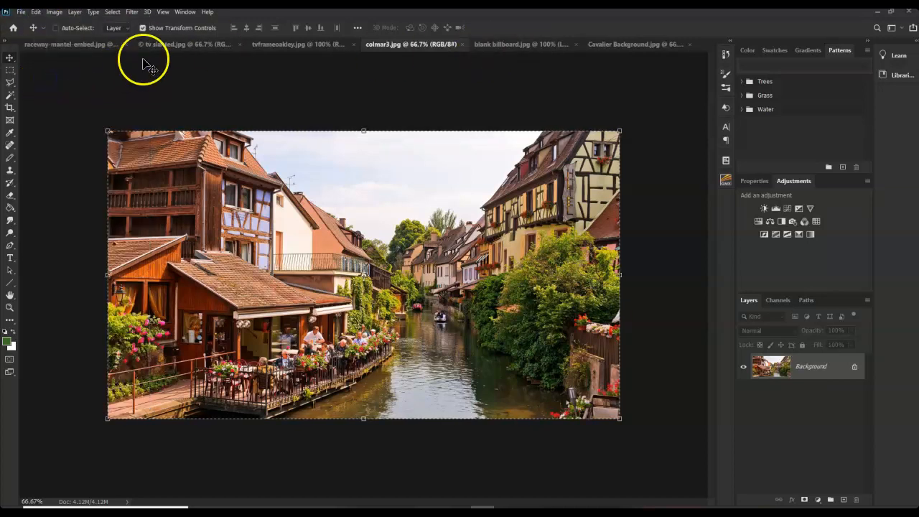
Paste the copied canal photo as a new layer into tv slanted.jpg
left_click(263, 42)
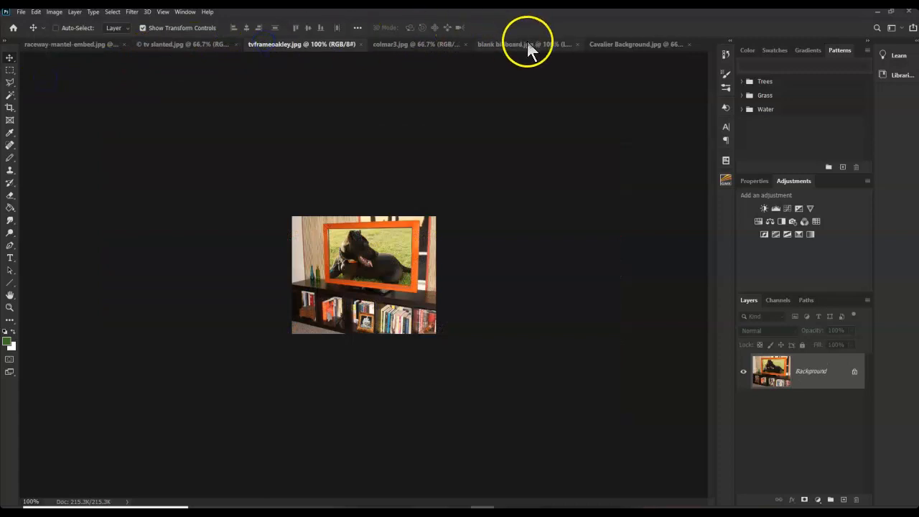
left_click(78, 45)
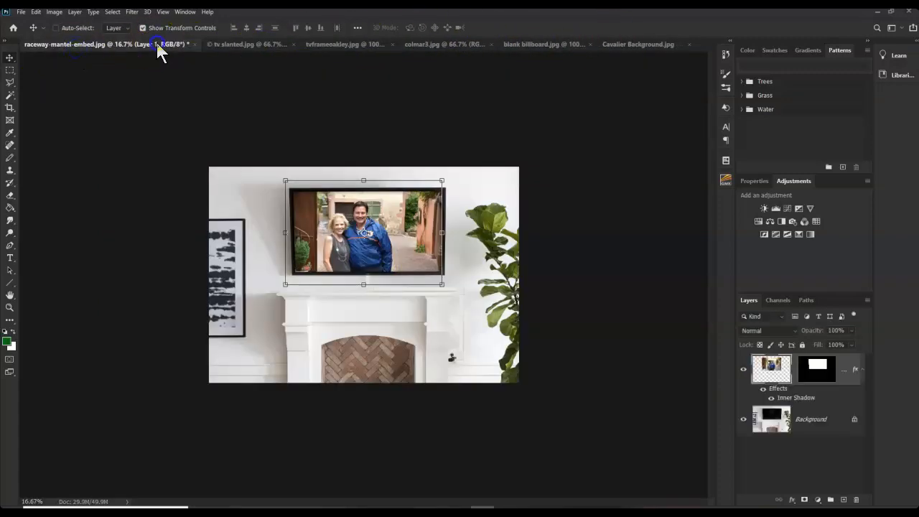
left_click(240, 45)
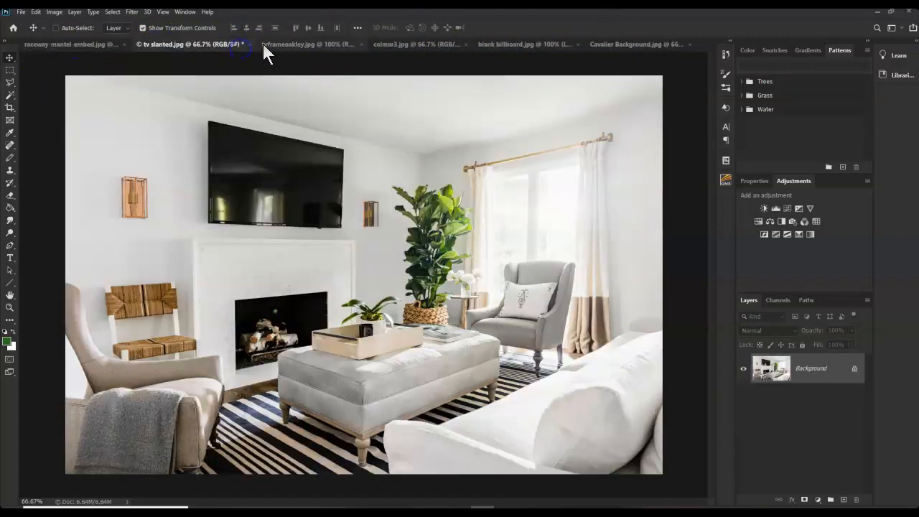
left_click(35, 13)
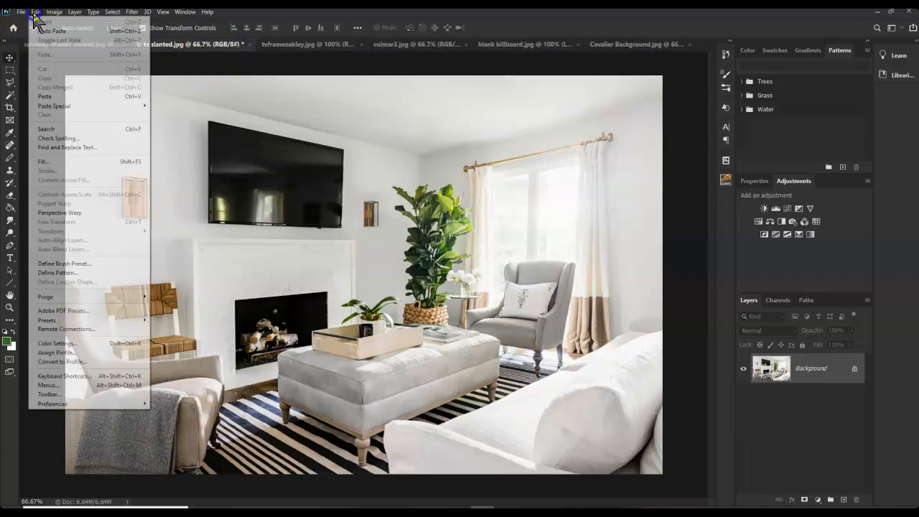
left_click(39, 97)
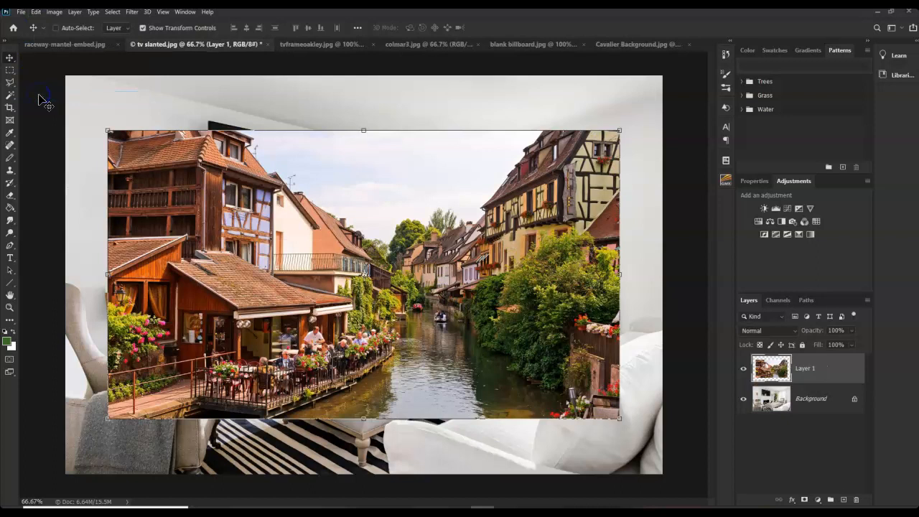
Scale the canal photo layer to about 36.5% and position it over the slanted TV above the fireplace
left_click_drag(108, 130, 291, 266)
left_click_drag(367, 314, 267, 193)
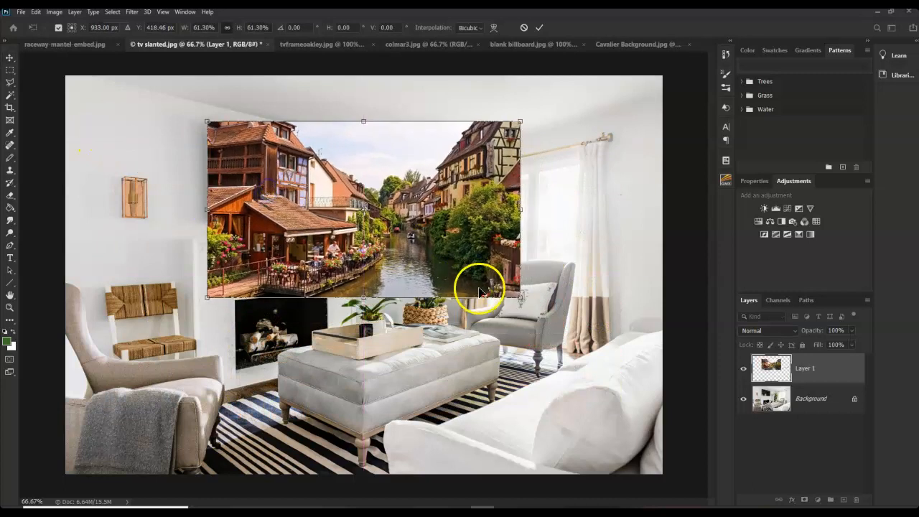
left_click_drag(521, 299, 351, 254)
left_click_drag(279, 172, 281, 183)
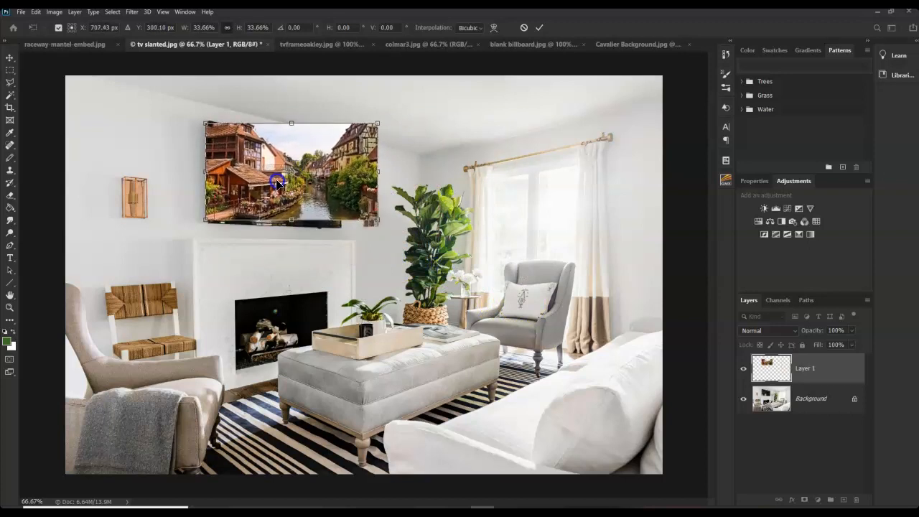
left_click_drag(293, 222, 293, 228)
mouse_move(323, 198)
left_mouse_down()
mouse_move(355, 200)
mouse_move(331, 194)
left_mouse_up()
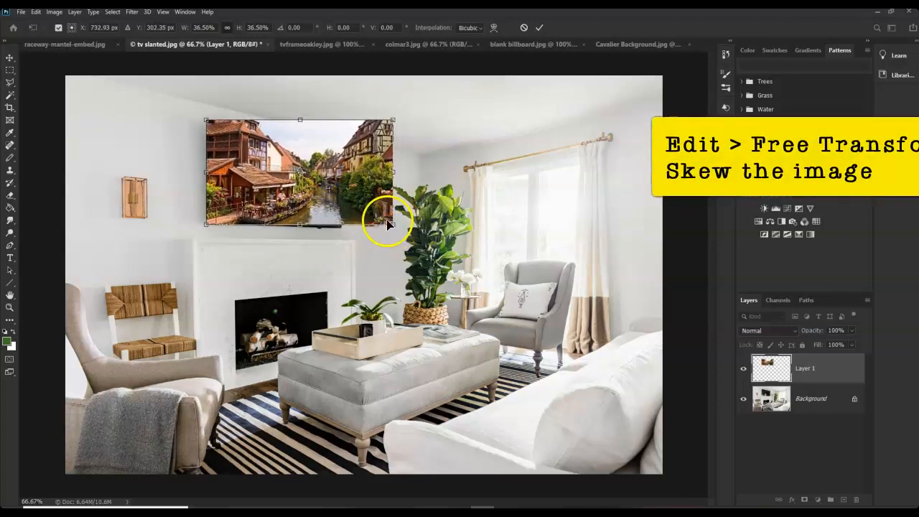
Scale the canal photo layer to about 36% and skew its left corners to fit inside the left edge of the slanted TV
left_click_drag(392, 225, 386, 227)
left_click(36, 12)
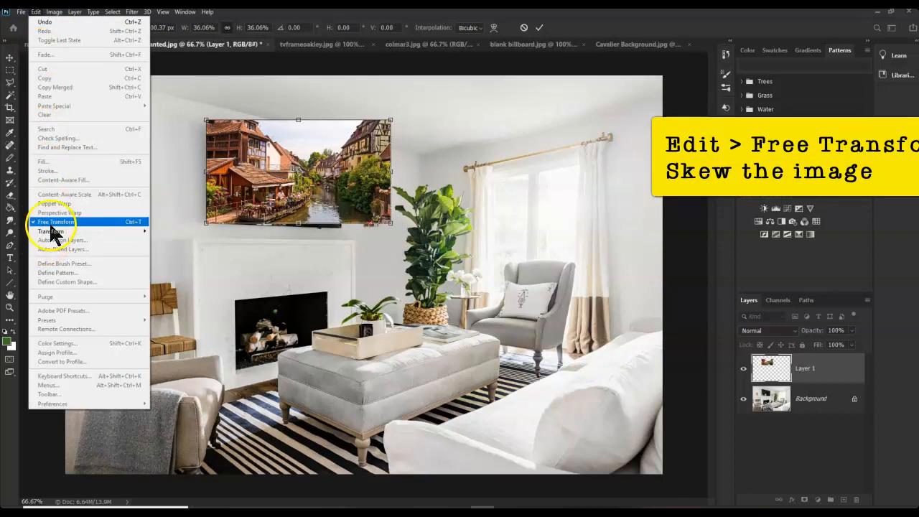
left_click(52, 233)
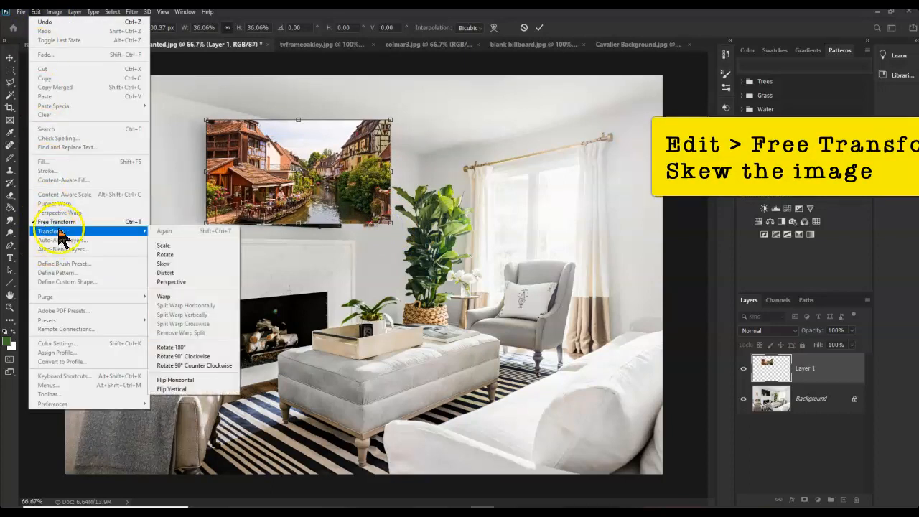
left_click(162, 263)
left_click_drag(206, 120, 211, 125)
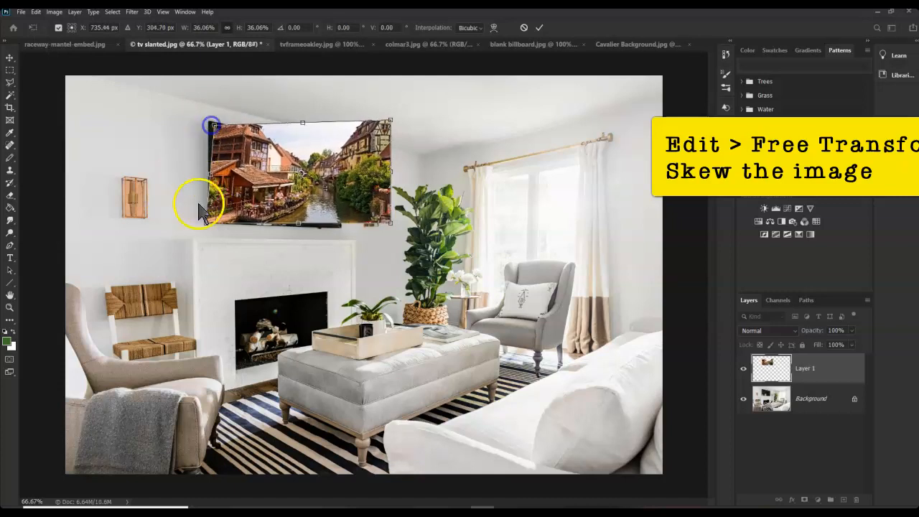
left_click_drag(205, 225, 210, 222)
left_click(212, 127)
left_click_drag(214, 127, 212, 127)
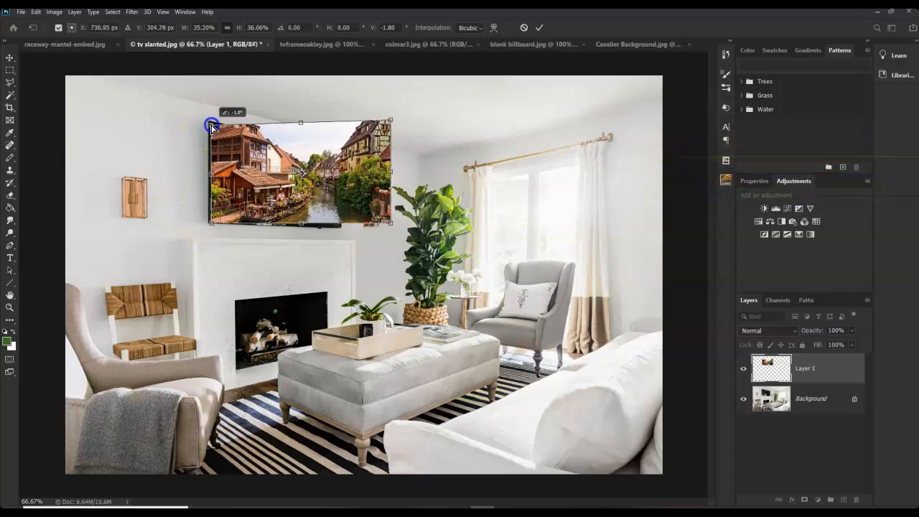
Skew the canal photo's right corners inward to the TV's right edge and align its lower corners with the frame
left_click_drag(390, 119, 353, 162)
left_click_drag(389, 222, 349, 231)
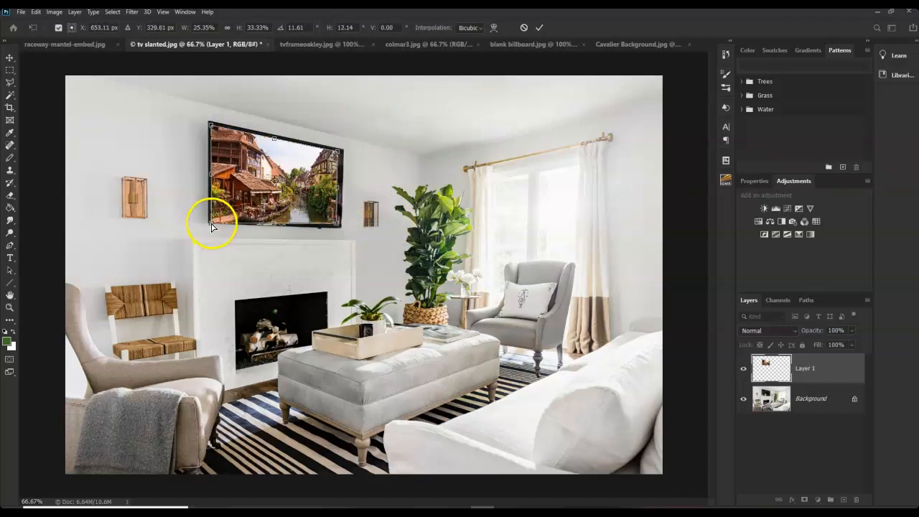
left_click_drag(210, 221, 211, 218)
left_click_drag(334, 225, 337, 228)
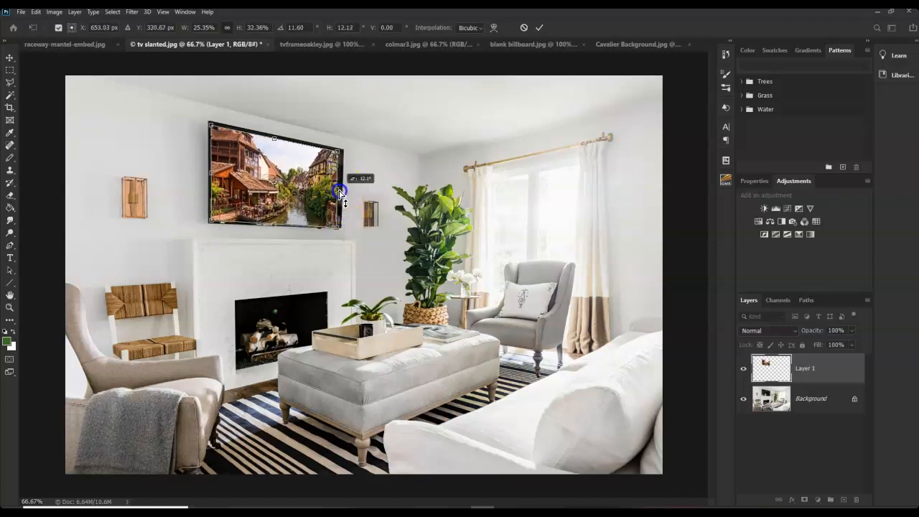
Fine-tune the photo's right edge and corners within the TV frame, apply the transformation, and switch to the Rectangular Marquee tool
left_click_drag(340, 192, 341, 189)
left_click_drag(340, 153, 344, 154)
left_click_drag(341, 225, 340, 223)
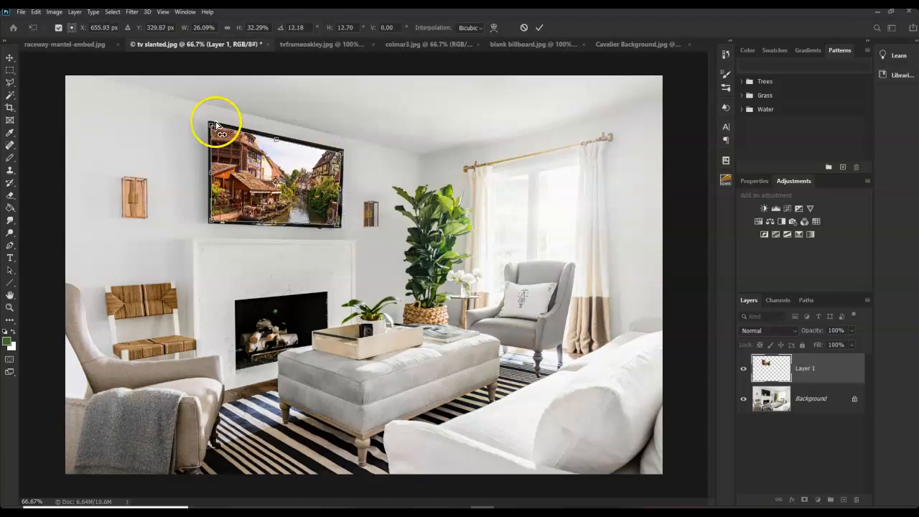
left_click(538, 29)
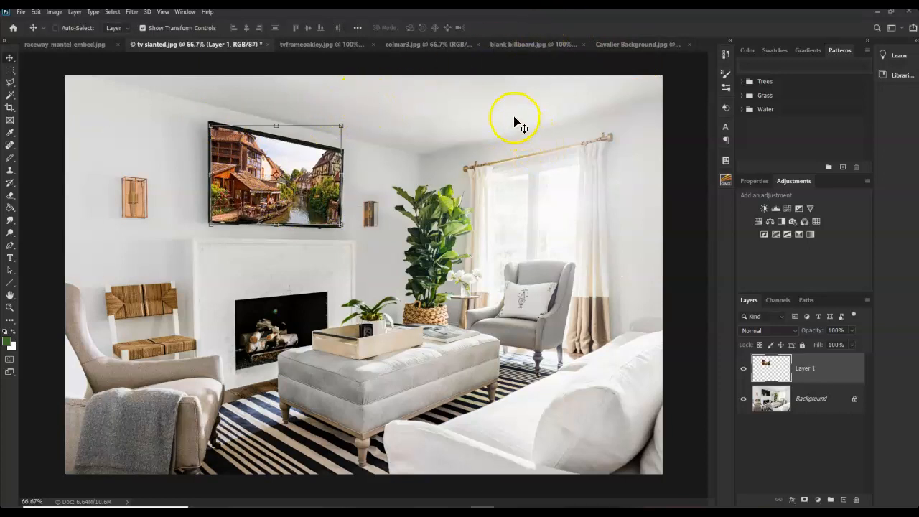
left_click(7, 70)
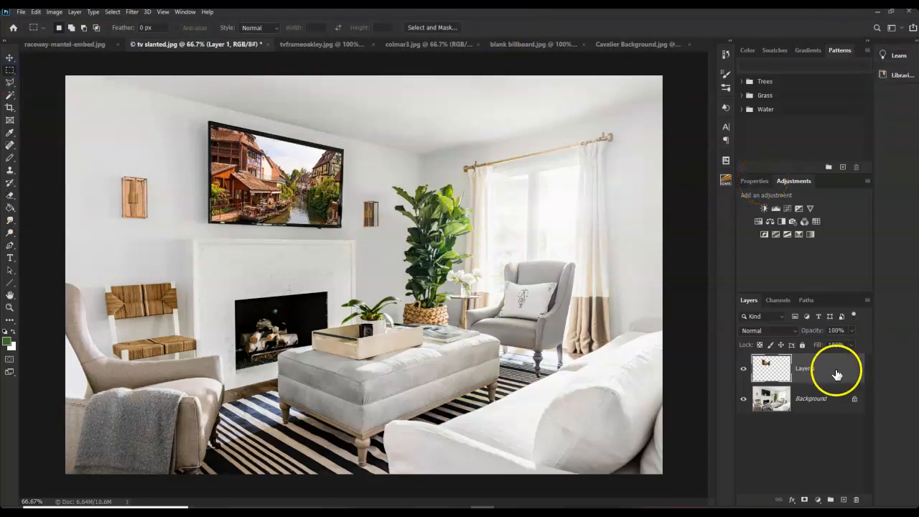
Toggle the visibility of the Background layer and Layer 1 off and on to examine the room and the skewed photo separately
left_click(764, 398)
left_click(789, 366)
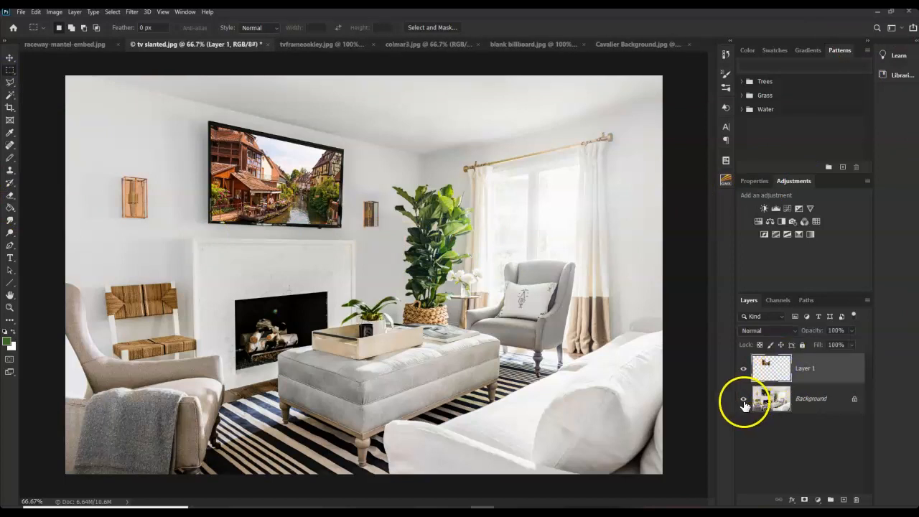
left_click(744, 399)
left_click(744, 399)
left_click(744, 369)
left_click(744, 368)
left_click(743, 399)
left_click(743, 400)
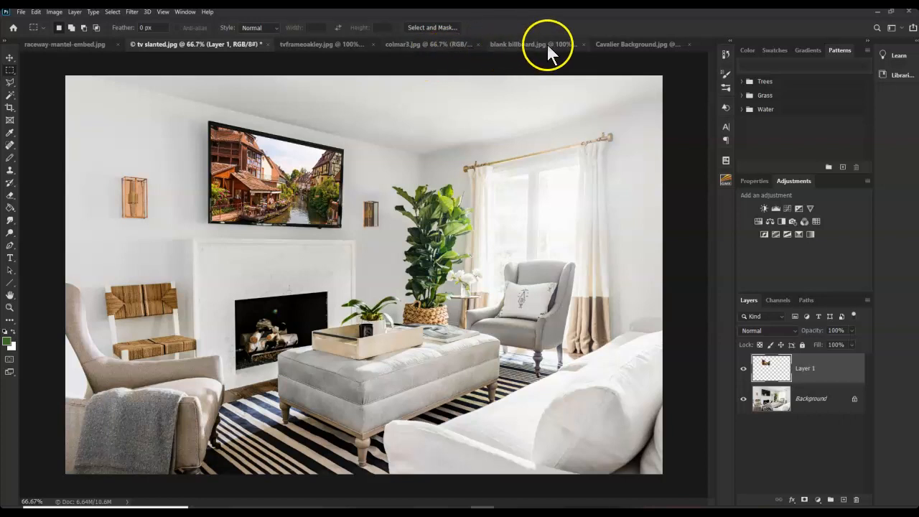
Review raceway-mantel-embed.jpg, the masked layer in blank billboard.jpg, and the source image Cavalier Background.jpg
left_click(67, 45)
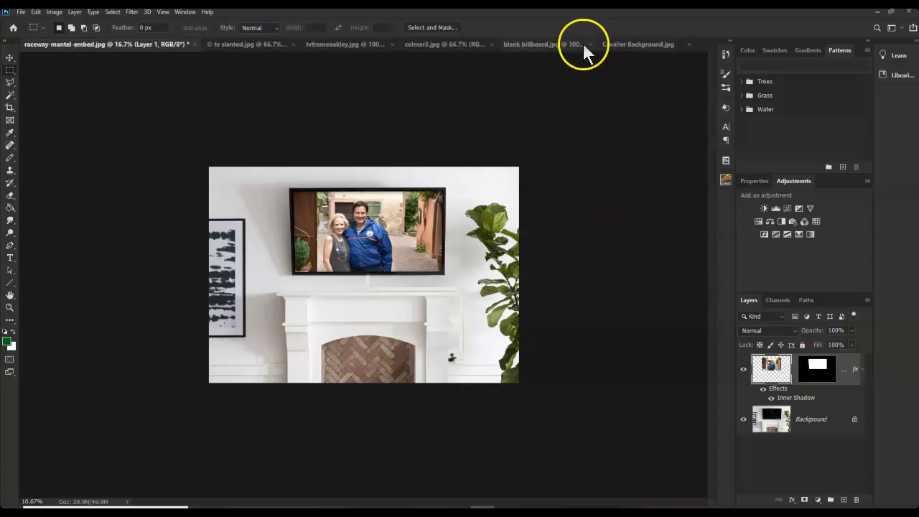
left_click(562, 45)
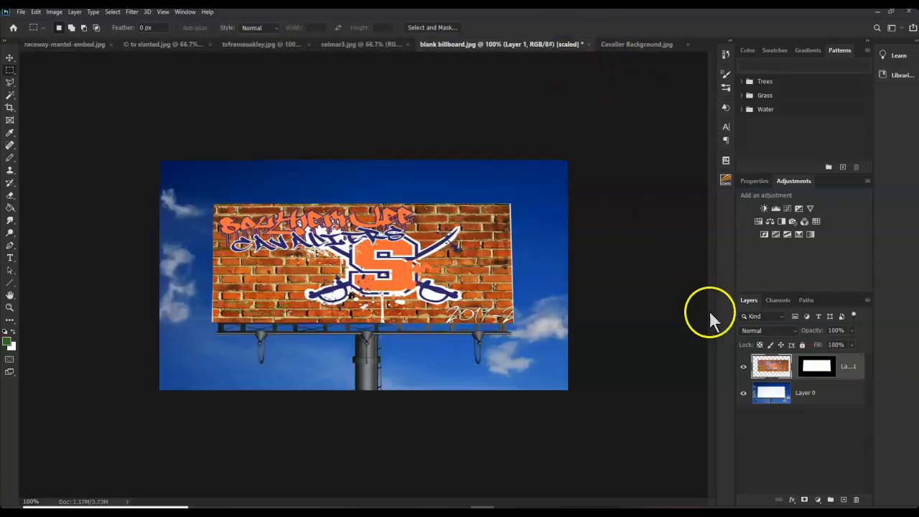
left_click(805, 366)
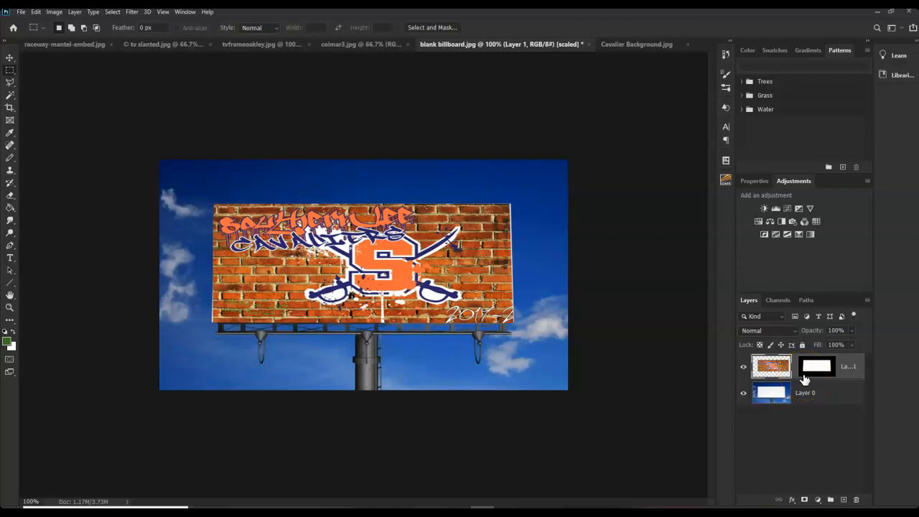
left_click(640, 43)
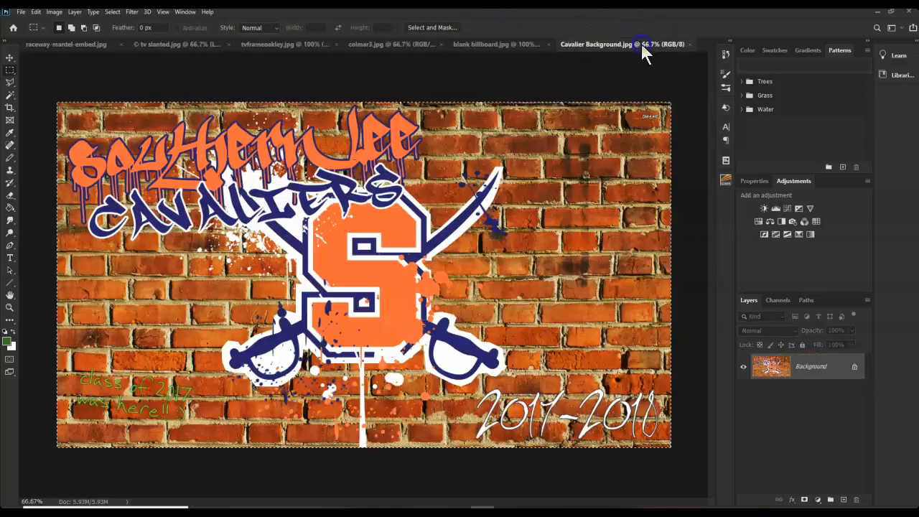